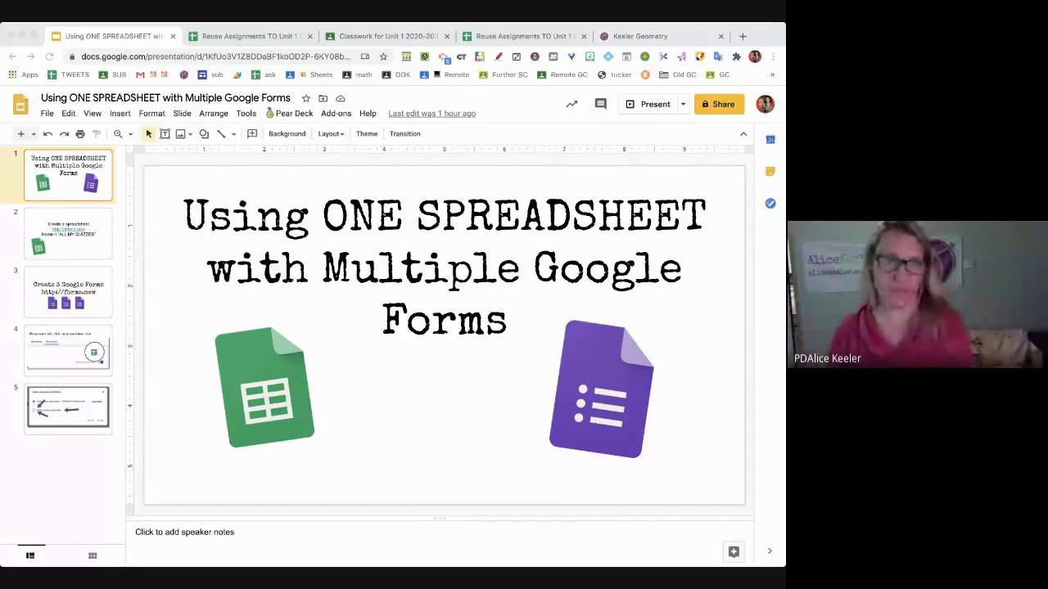
# Select the presentation's full web address and switch to the other open application.
pyautogui.click(343, 56)
pyautogui.press('super+a')
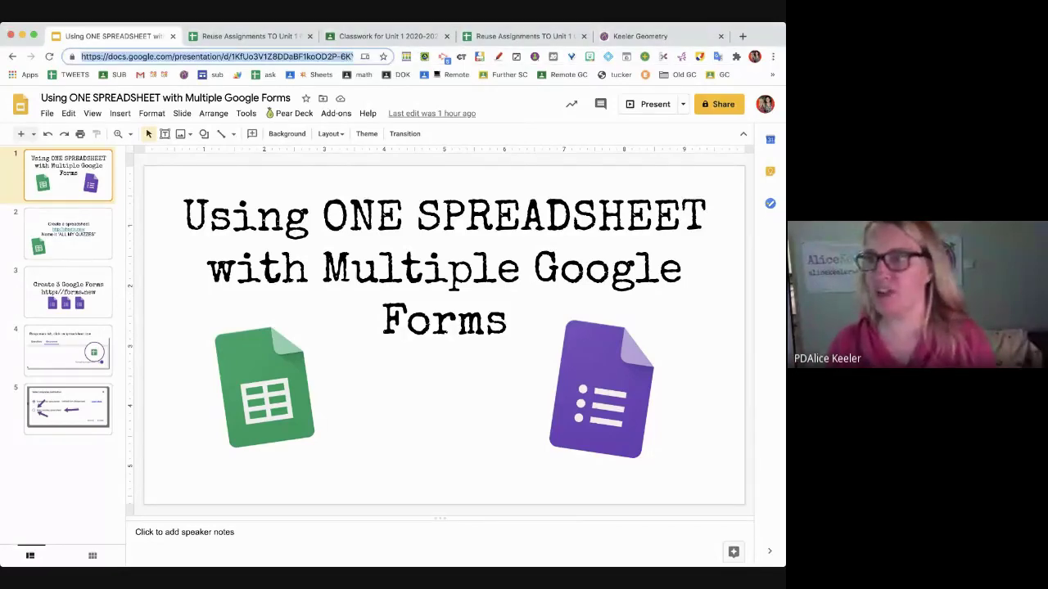
pyautogui.press('super+Tab')
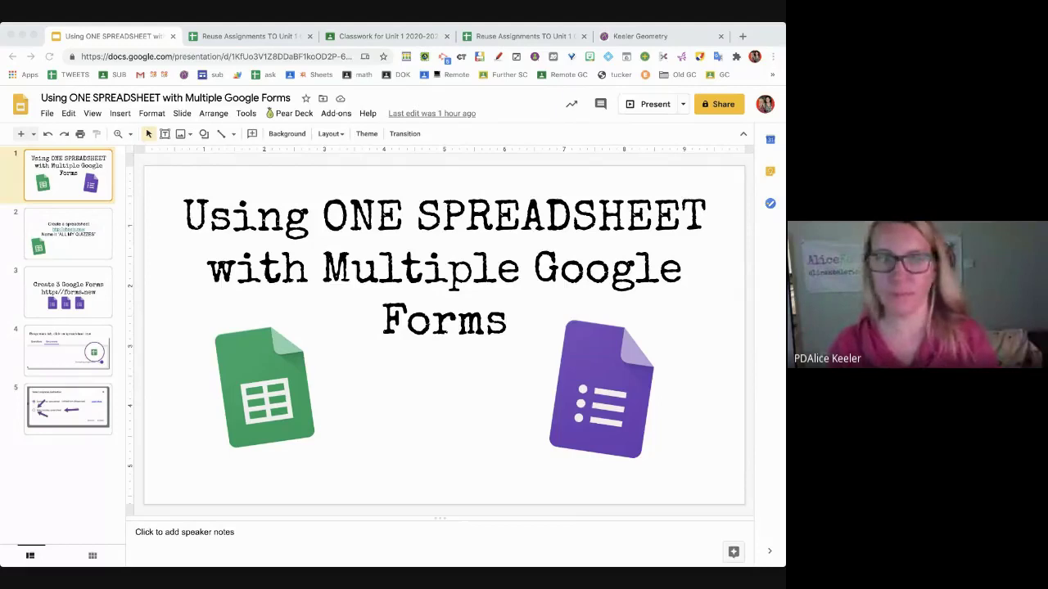
# Show the slide about creating a spreadsheet, and create a blank spreadsheet from sheets.new in a new browser tab.
pyautogui.click(89, 255)
pyautogui.click(90, 255)
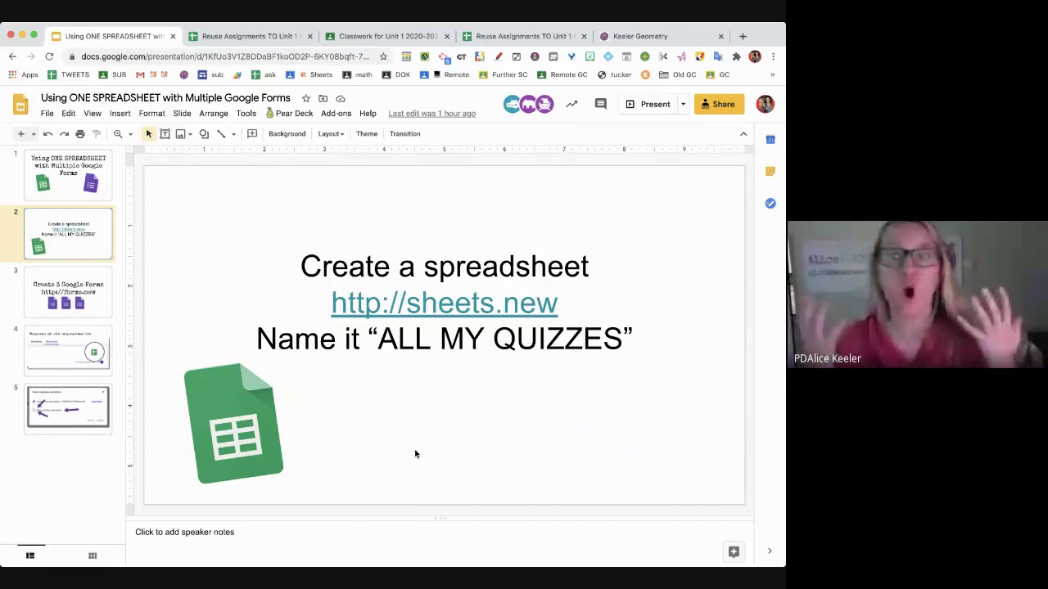
pyautogui.press('super+t')
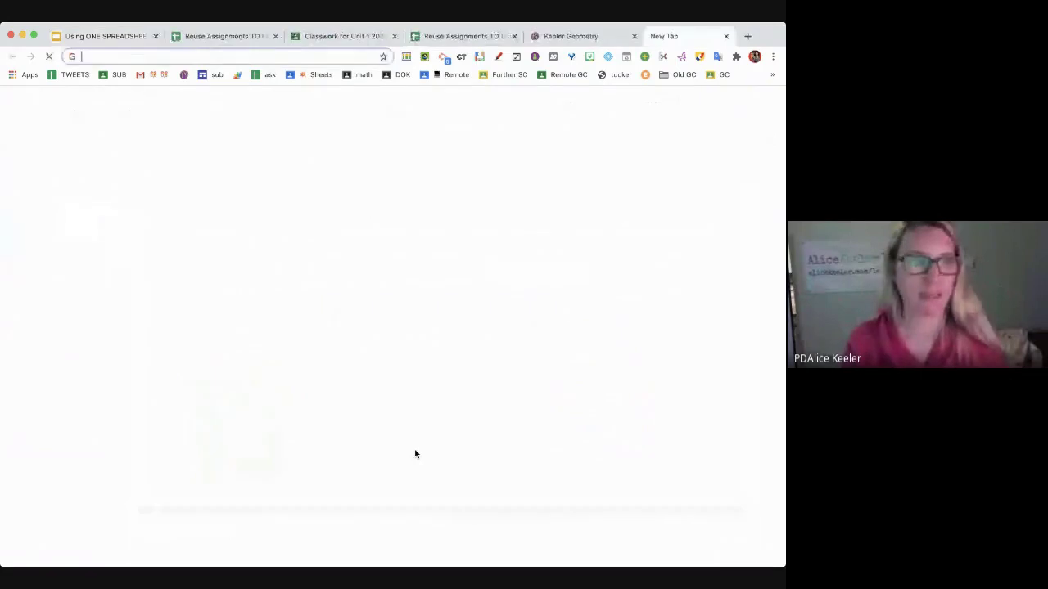
pyautogui.write('sheets.new')
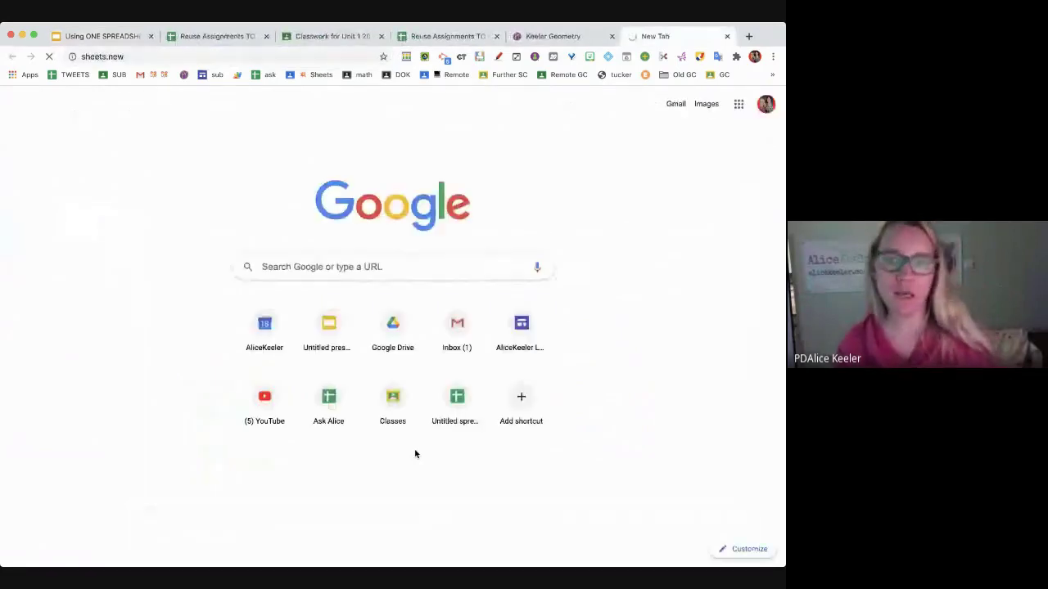
pyautogui.press('Return')
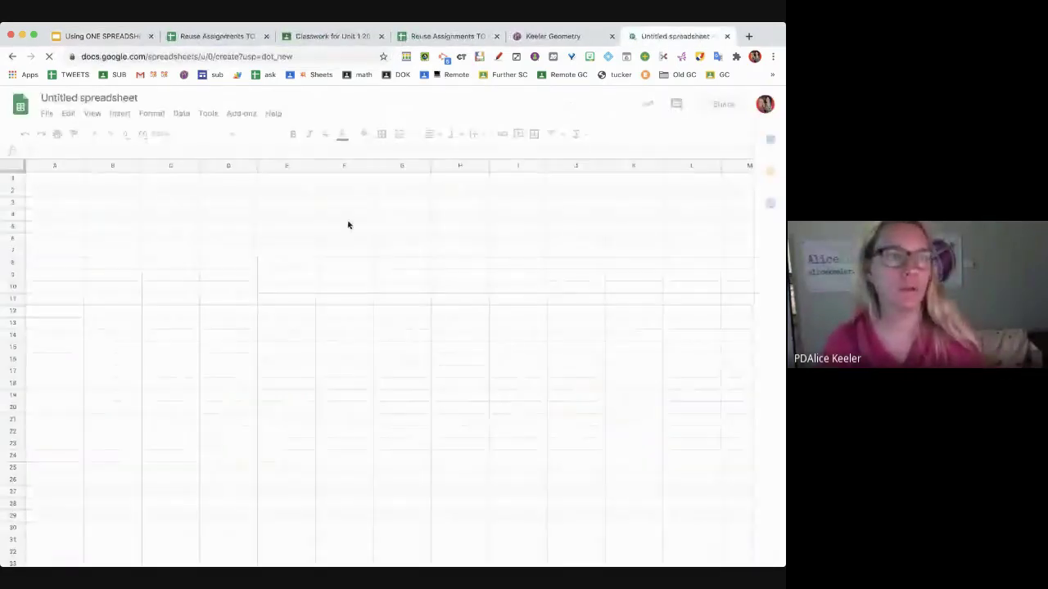
# Name the new spreadsheet "ALL MY QUIZZES!".
pyautogui.click(123, 97)
pyautogui.write('AL')
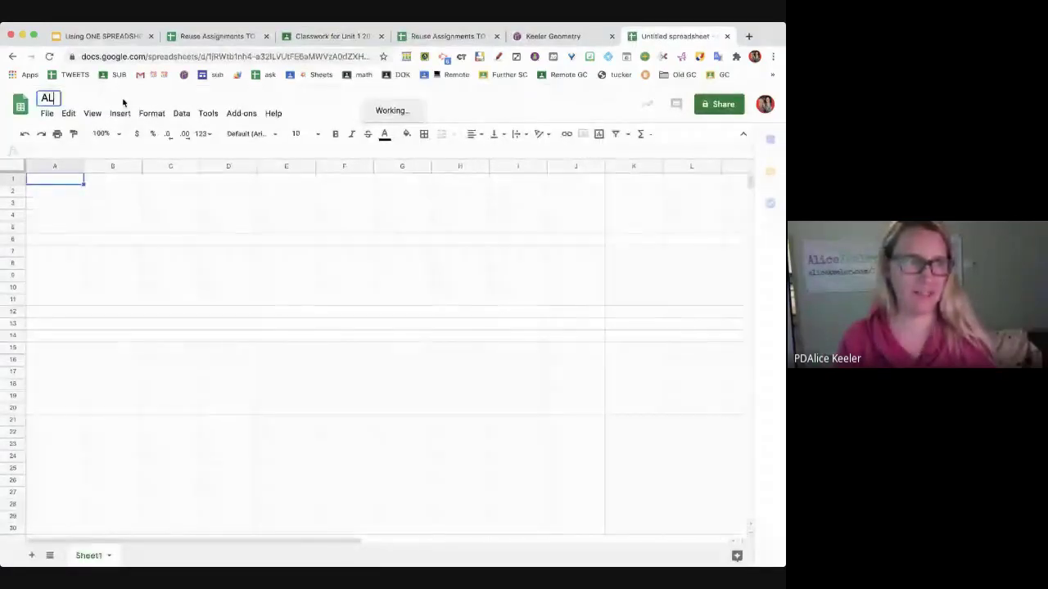
pyautogui.write('L MY QUIZZES!')
pyautogui.press('Return')
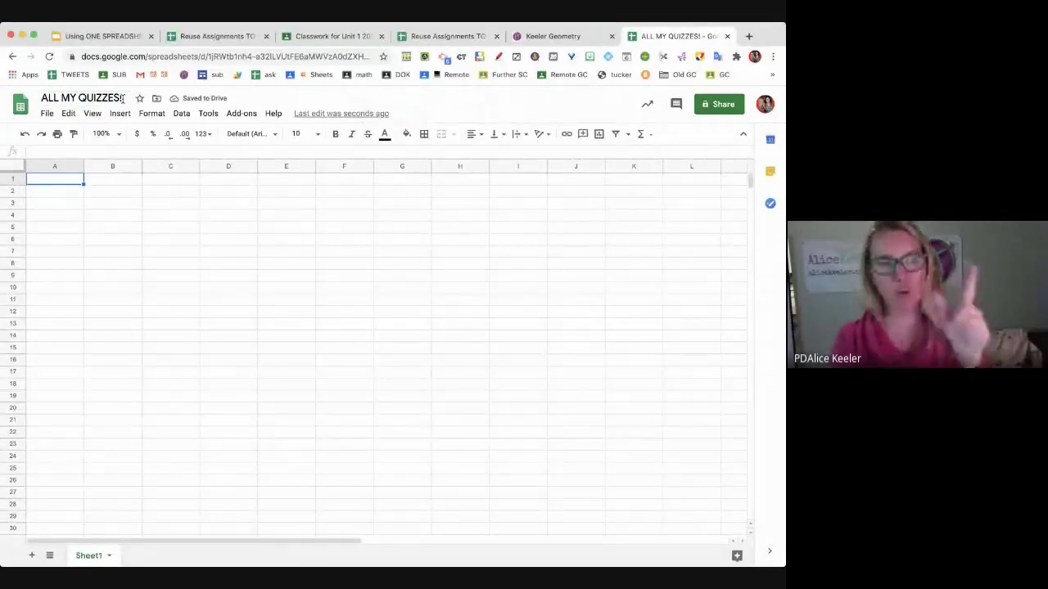
pyautogui.click(72, 215)
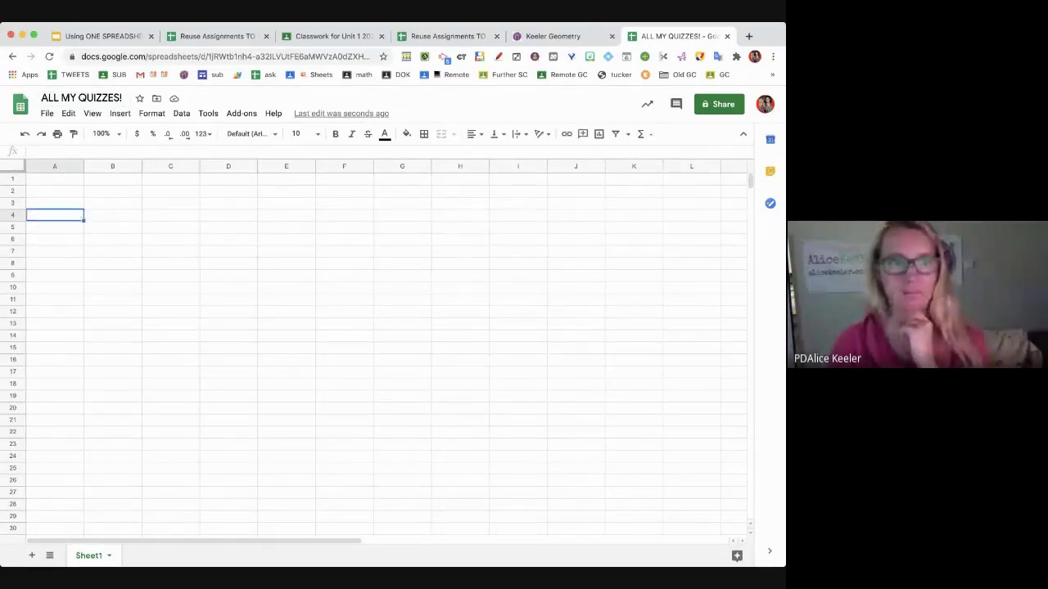
# Show the slide about creating three Google Forms, and open the existing "Untitled form" from forms.google.com in a new browser tab.
pyautogui.click(77, 39)
pyautogui.press('Down')
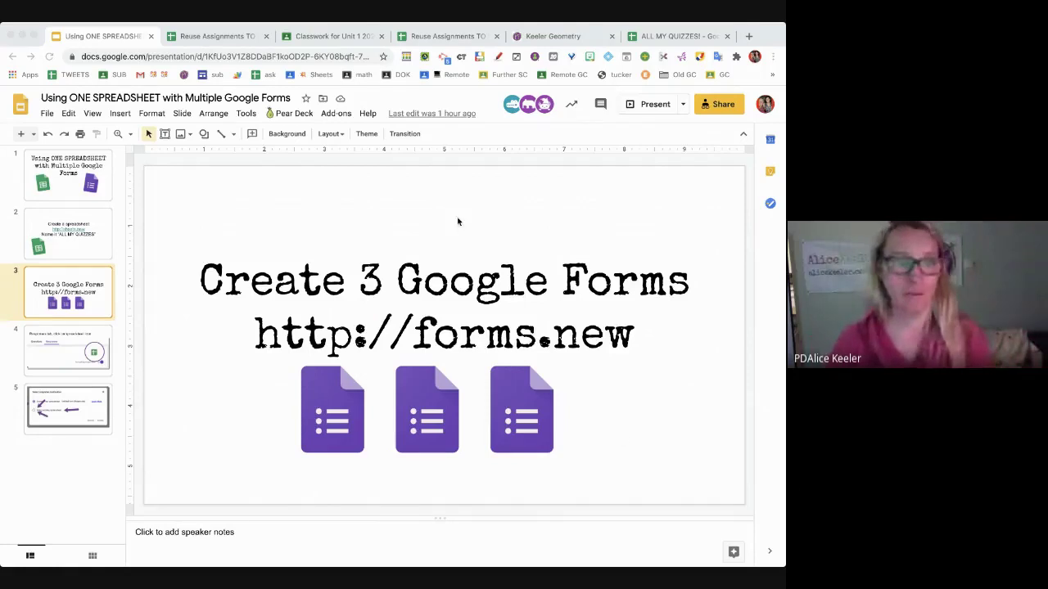
pyautogui.hotkey('ctrl', 't')
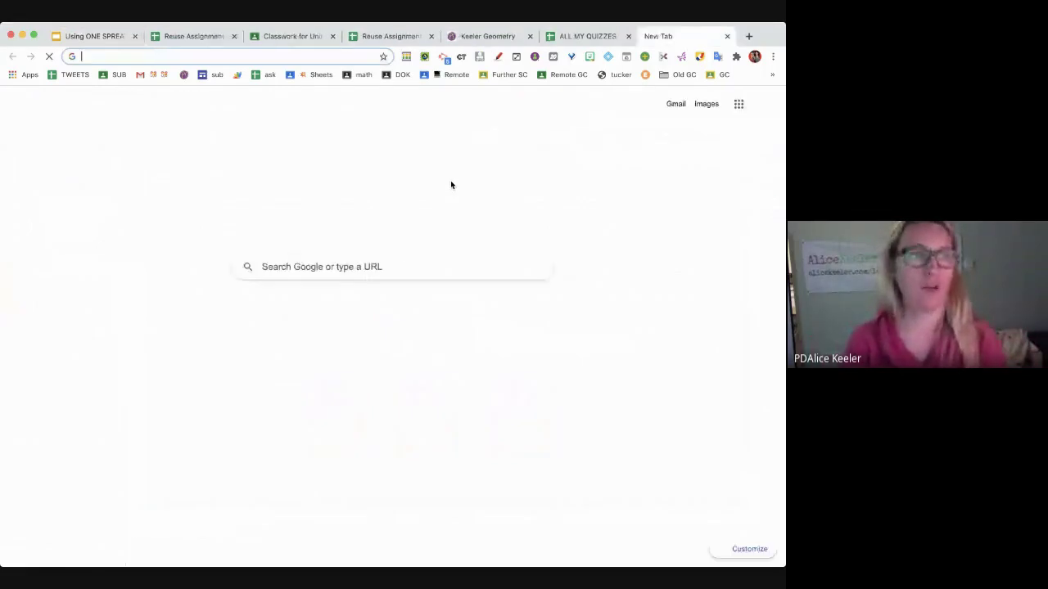
pyautogui.write('forms.google.com')
pyautogui.press('Return')
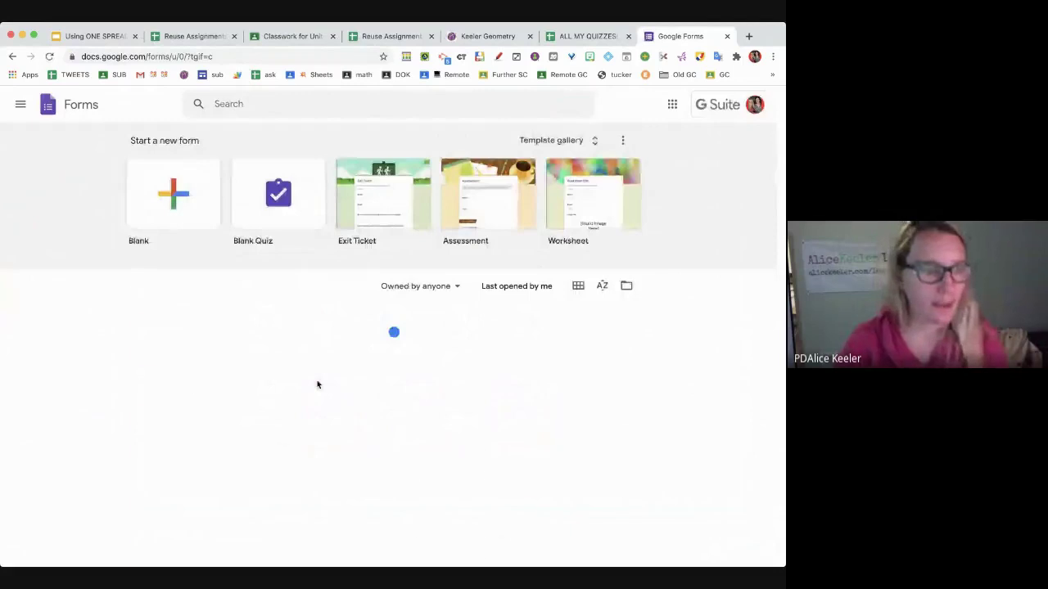
pyautogui.scroll(-3, 317, 385)
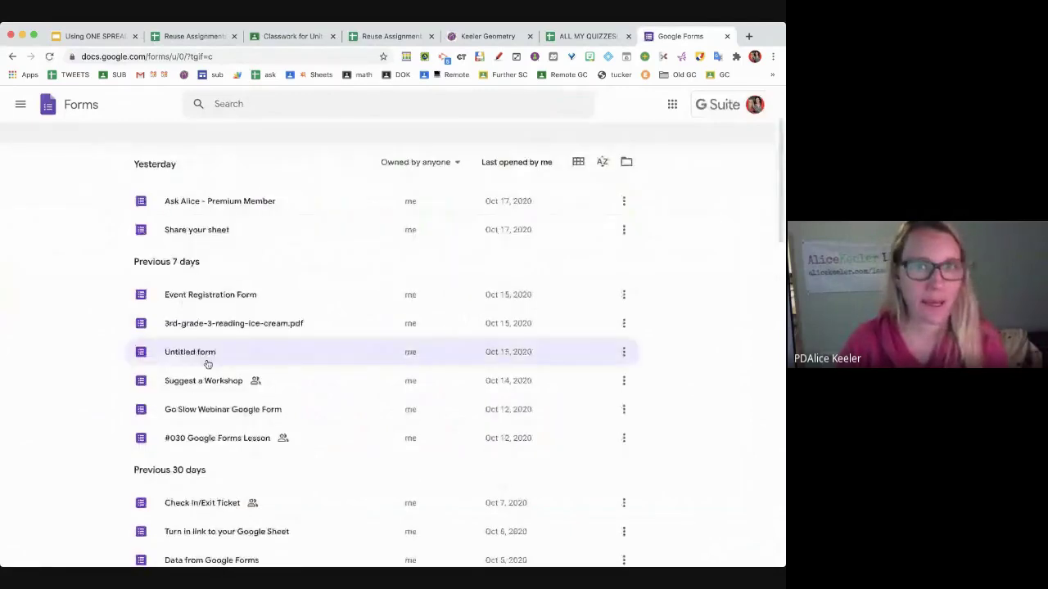
pyautogui.click(205, 351)
# Open the form "3rd-grade-3-reading-ice-cream.pdf" from forms.google.com in another browser tab.
pyautogui.press('super+t')
pyautogui.write('forms.google.com')
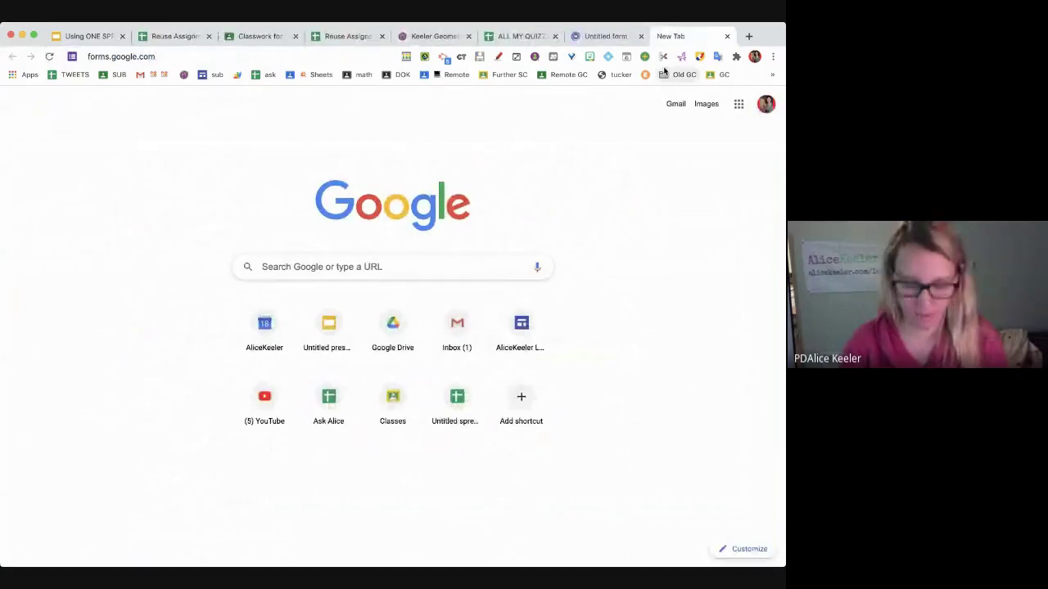
pyautogui.press('Return')
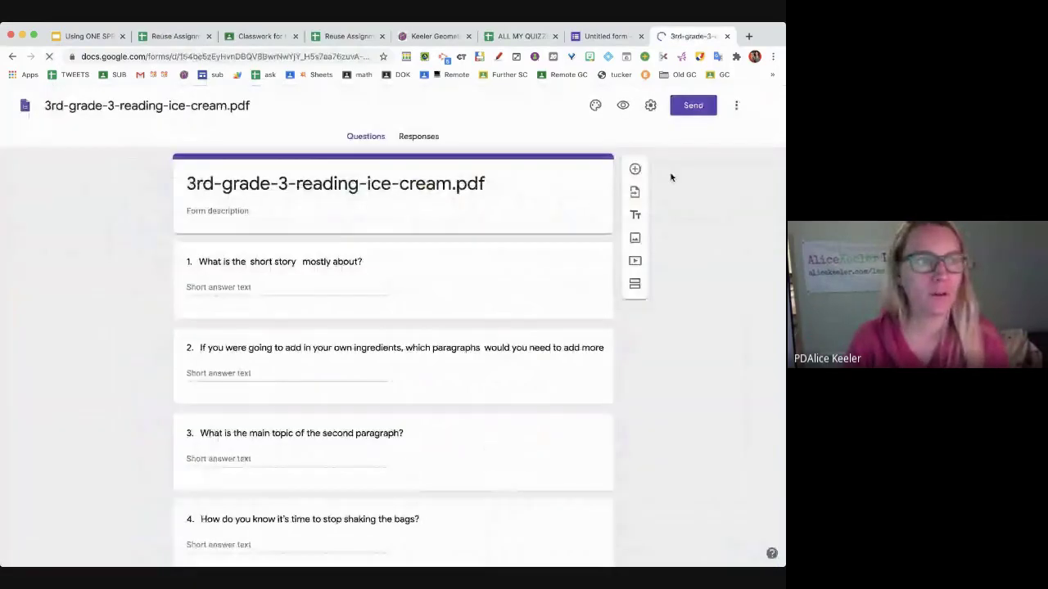
# Open the "Check In/Exit Ticket" form from forms.google.com in a third browser tab.
pyautogui.hotkey('ctrl', 't')
pyautogui.write('forms.google.com')
pyautogui.press('Return')
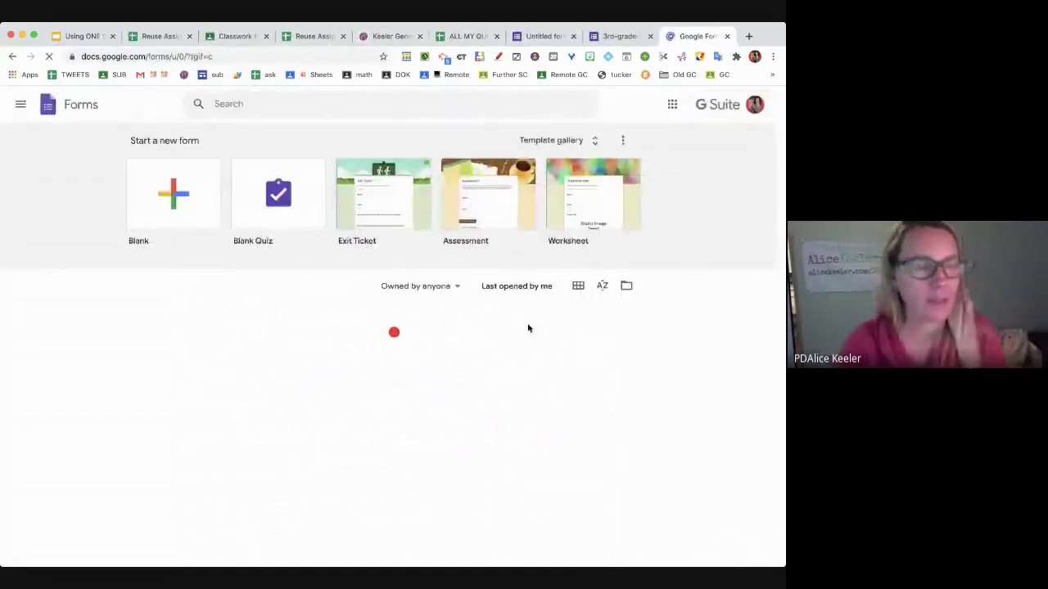
pyautogui.scroll(-1, 529, 327)
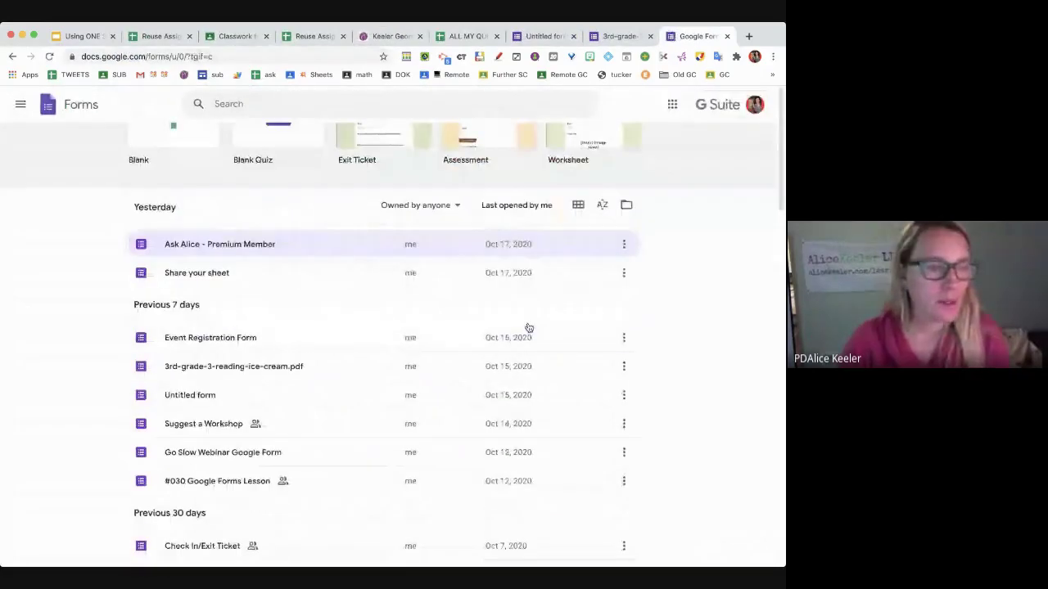
pyautogui.scroll(-3, 528, 327)
pyautogui.scroll(-1, 458, 327)
pyautogui.click(398, 332)
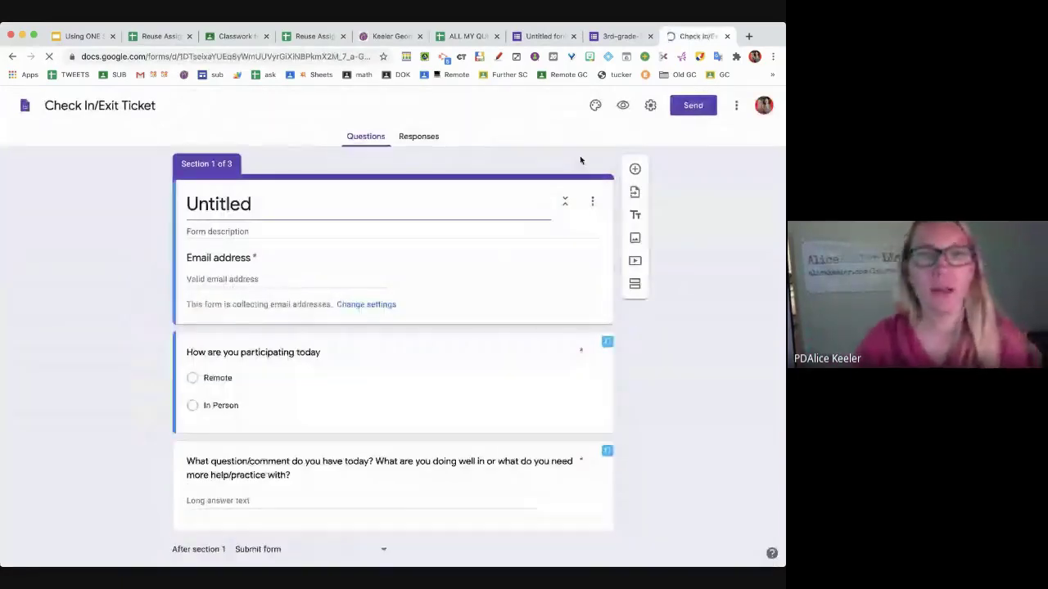
# Rename the untitled form's file to match its Add-on Quiz title.
pyautogui.click(547, 37)
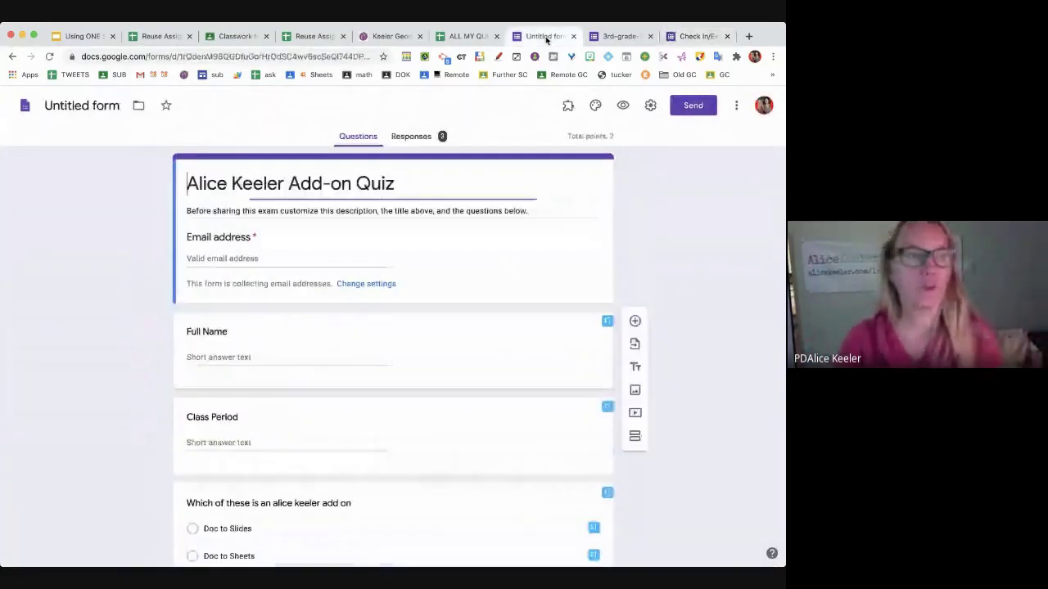
pyautogui.click(109, 109)
# Compare the open forms and look through the questions of the Add-on Quiz form.
pyautogui.click(621, 38)
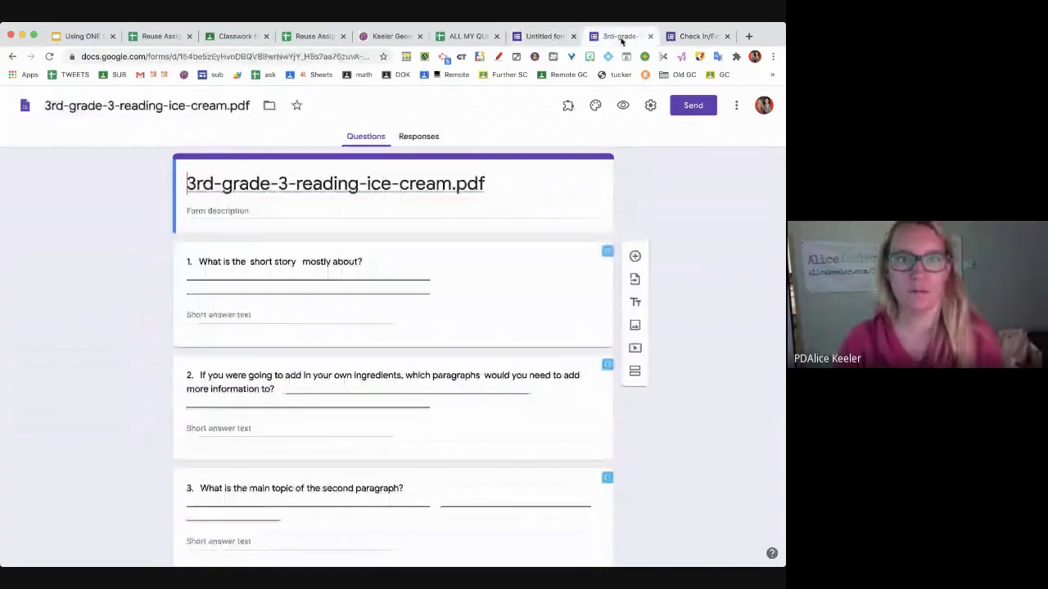
pyautogui.hotkey('ctrl', 'Tab')
pyautogui.hotkey('ctrl', 'shift', 'Tab')
pyautogui.hotkey('ctrl', 'shift', 'Tab')
pyautogui.click(619, 38)
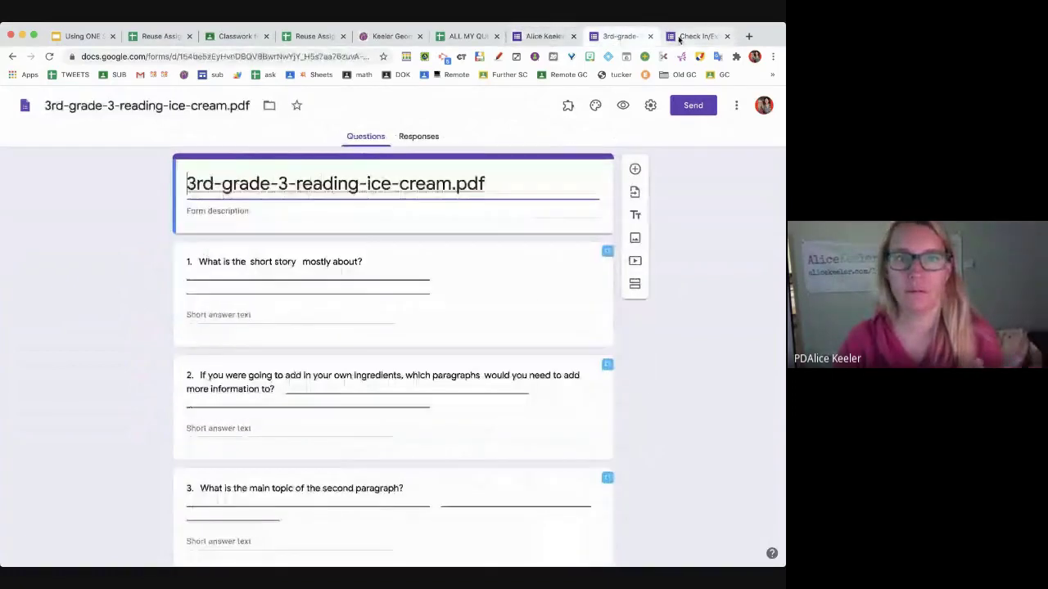
pyautogui.hotkey('ctrl', 'shift', 'Tab')
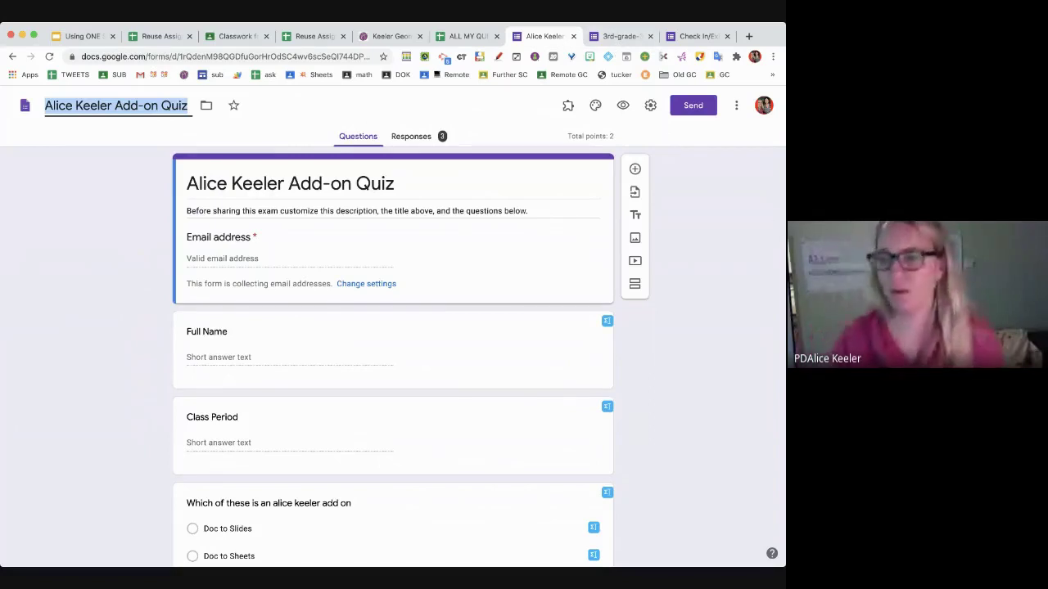
pyautogui.click(609, 37)
pyautogui.hotkey('ctrl', 'shift', 'Tab')
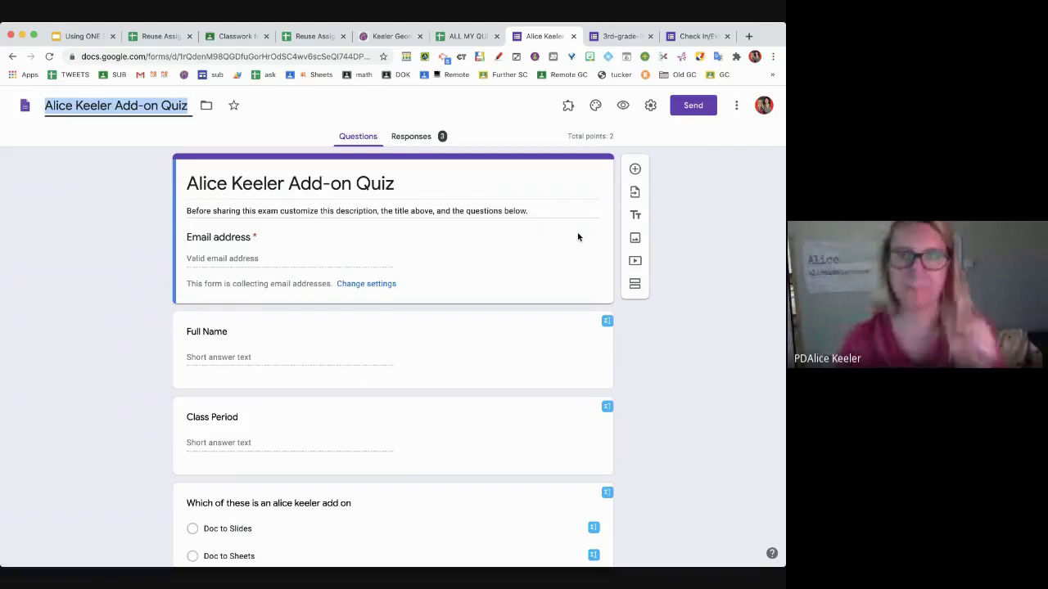
pyautogui.scroll(-1, 723, 435)
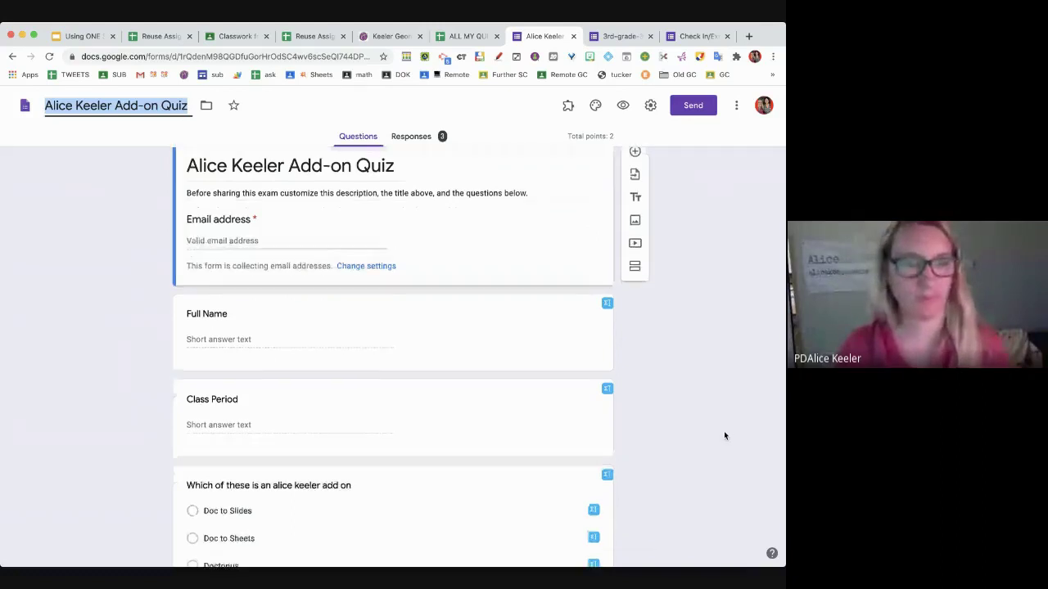
pyautogui.scroll(-5, 723, 435)
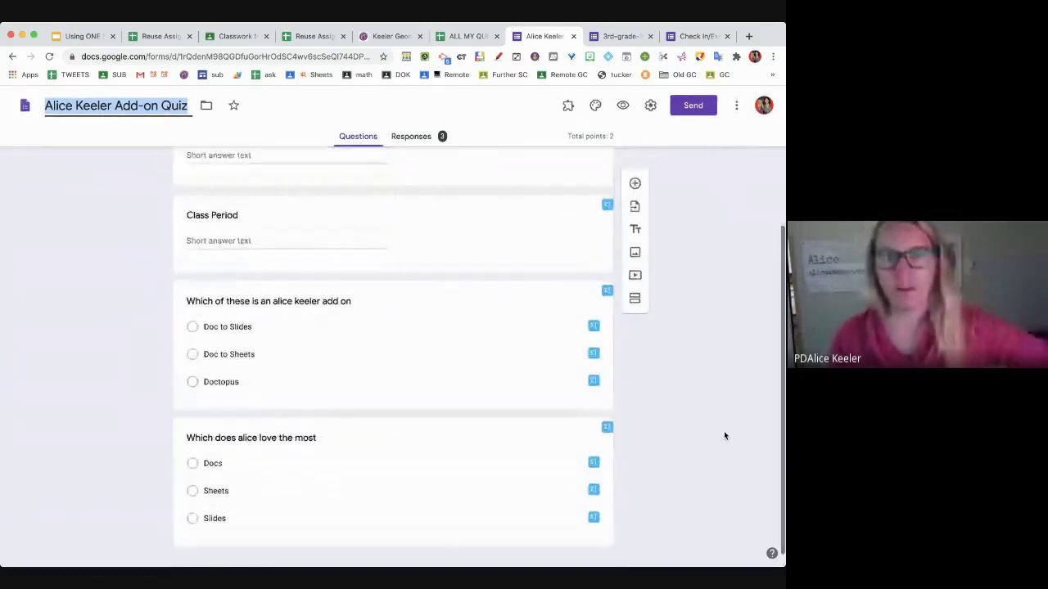
pyautogui.scroll(5, 723, 435)
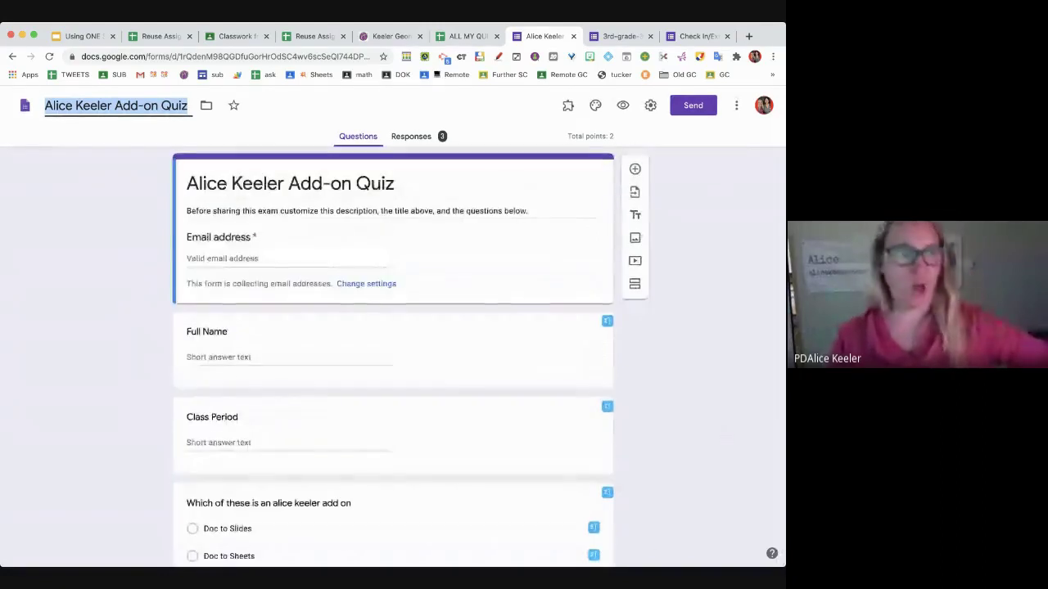
# Show the slide about the response spreadsheet, and link the Add-on Quiz form's responses to the existing spreadsheet "ALL MY QUIZZES!".
pyautogui.click(80, 37)
pyautogui.click(87, 352)
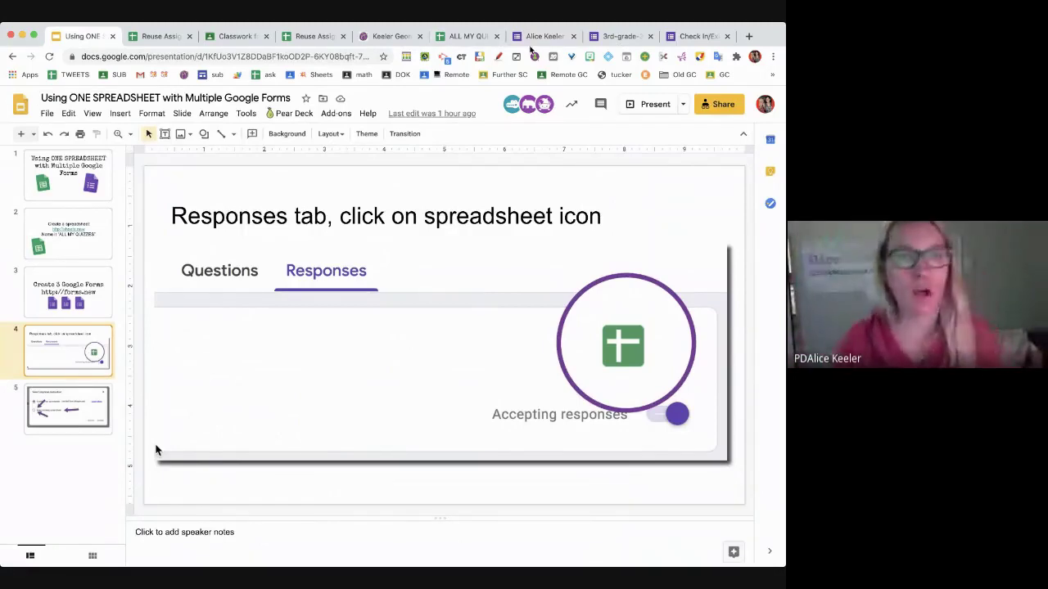
pyautogui.click(534, 37)
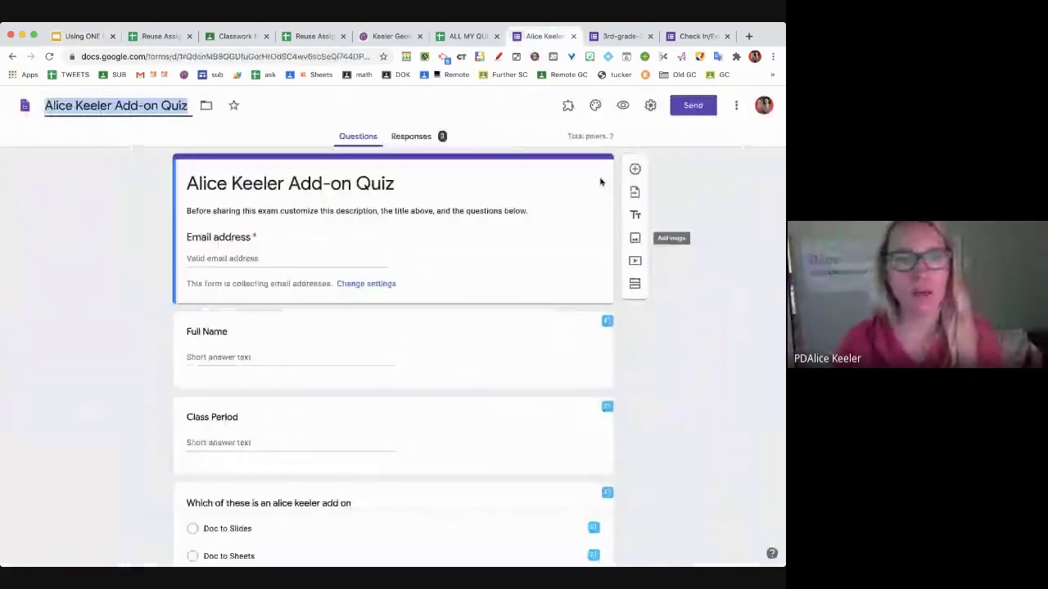
pyautogui.click(409, 136)
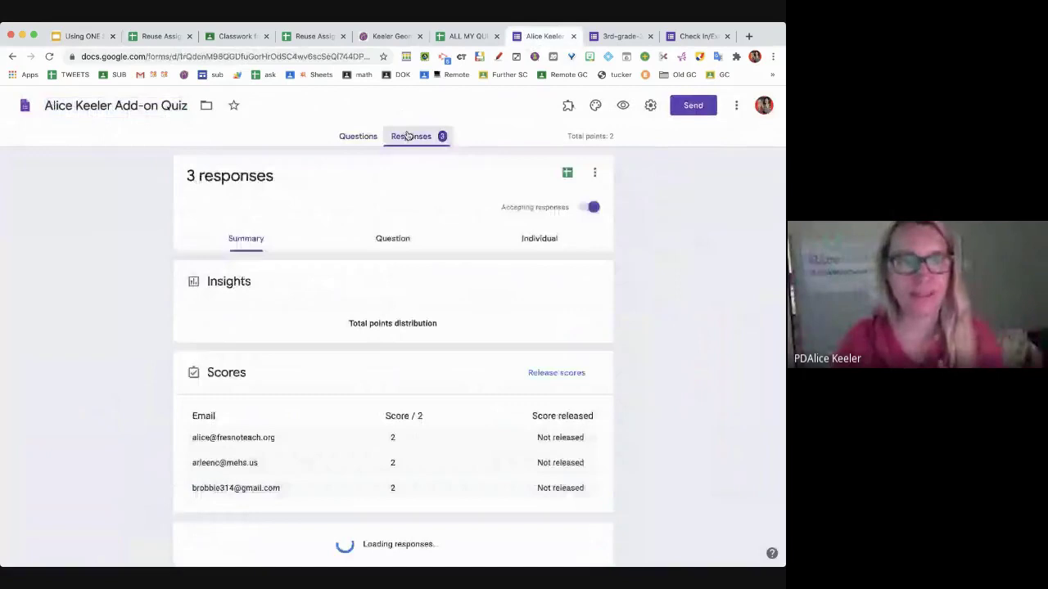
pyautogui.click(565, 175)
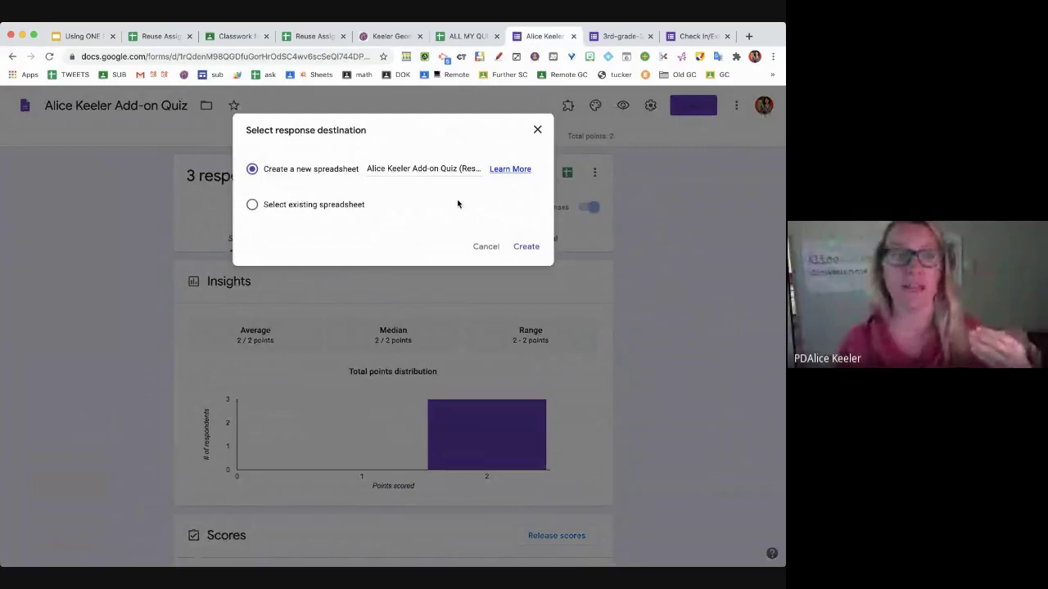
pyautogui.click(336, 205)
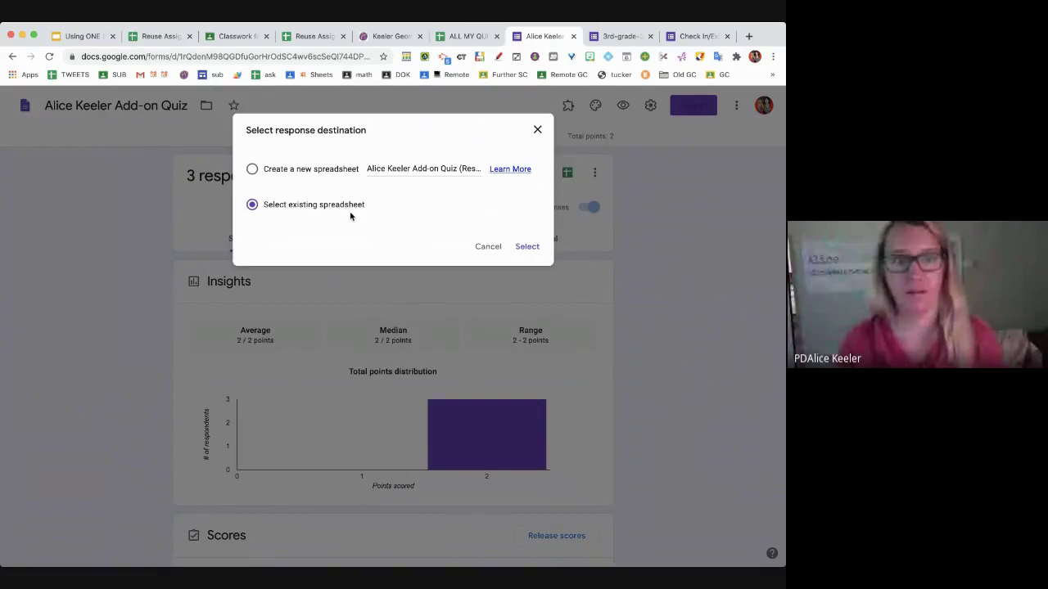
pyautogui.click(527, 246)
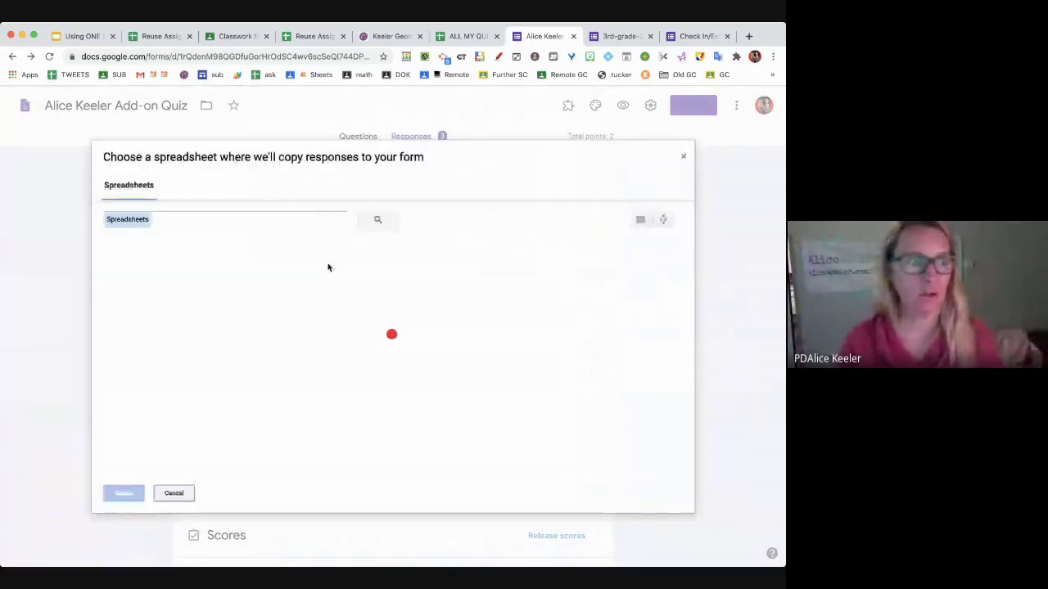
pyautogui.doubleClick(251, 278)
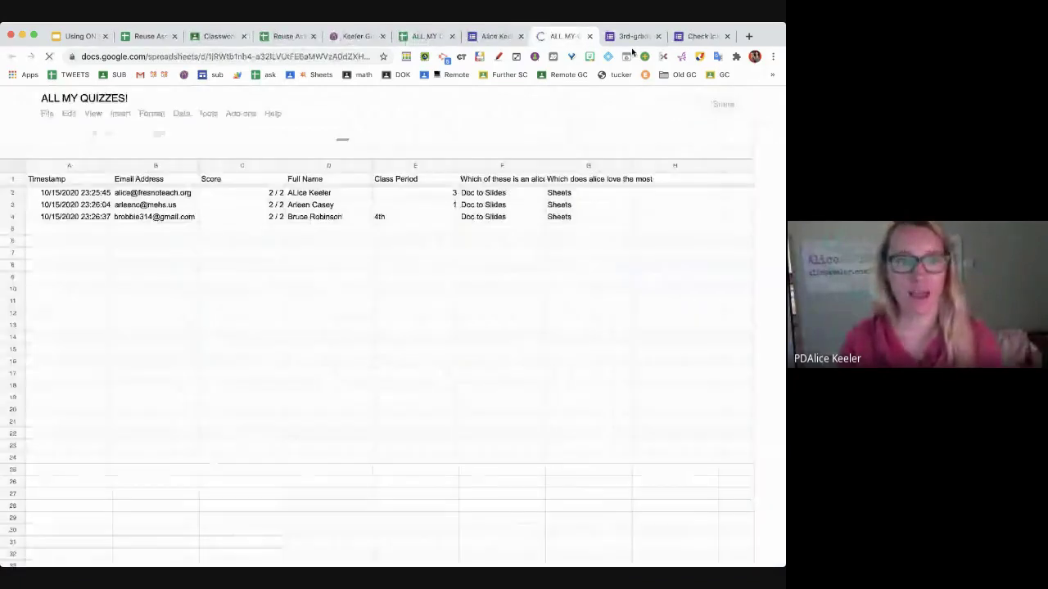
# Open the response spreadsheet of the form "3rd-grade-3-reading-ice-cream.pdf".
pyautogui.click(633, 36)
pyautogui.click(430, 138)
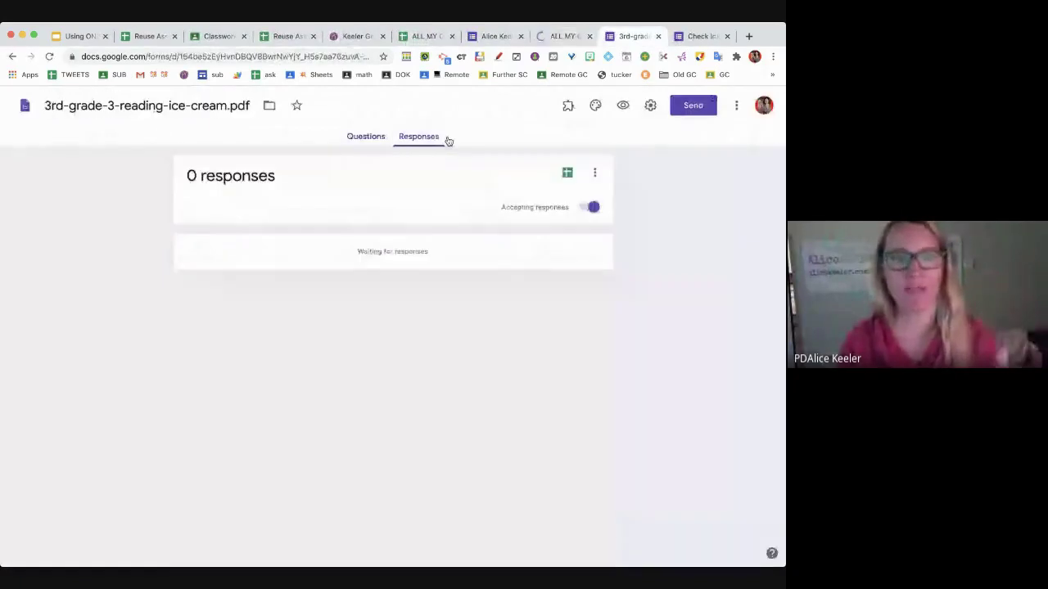
pyautogui.click(573, 177)
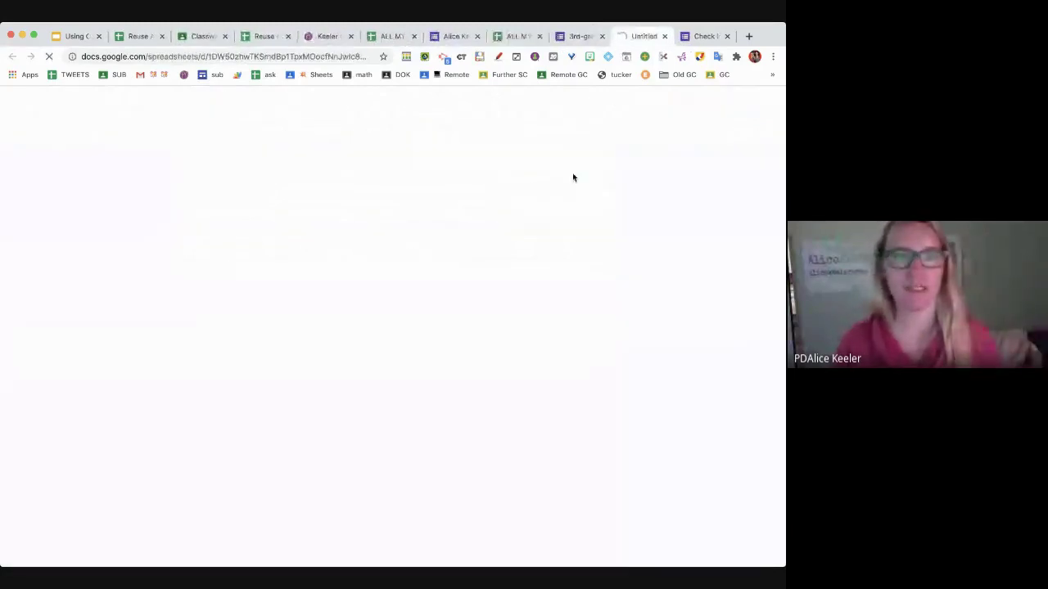
# Close the untitled spreadsheet and unlink the form "3rd-grade-3-reading-ice-cream.pdf" from its current response spreadsheet.
pyautogui.click(664, 36)
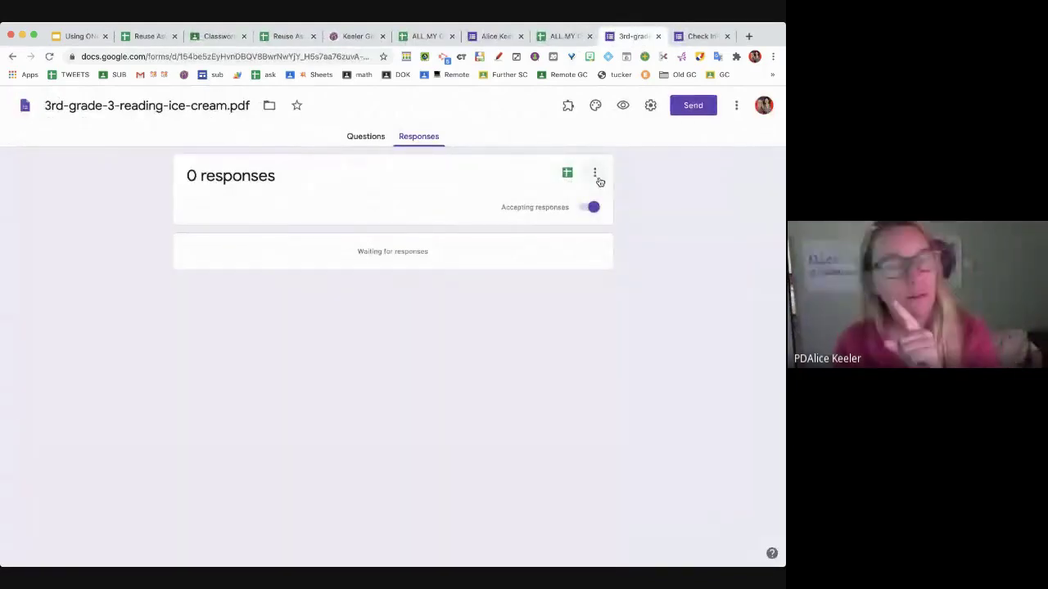
pyautogui.click(595, 174)
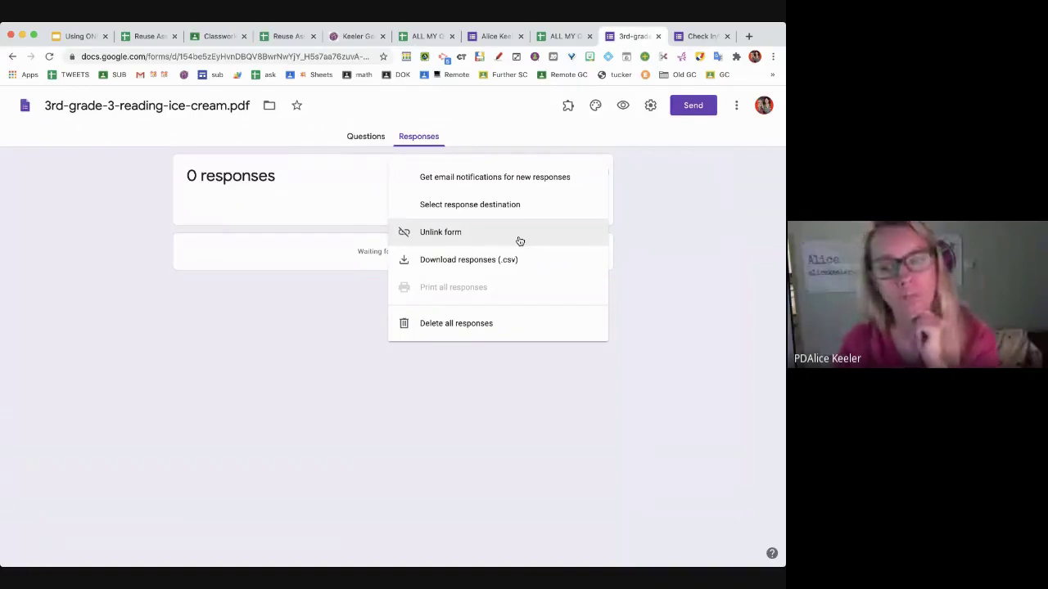
pyautogui.click(519, 241)
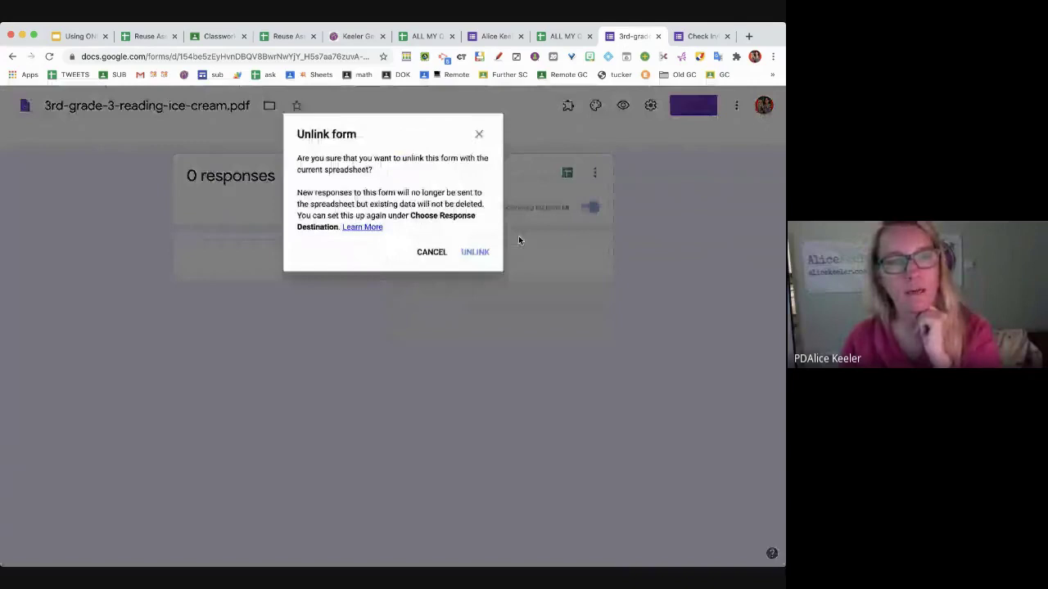
pyautogui.click(474, 250)
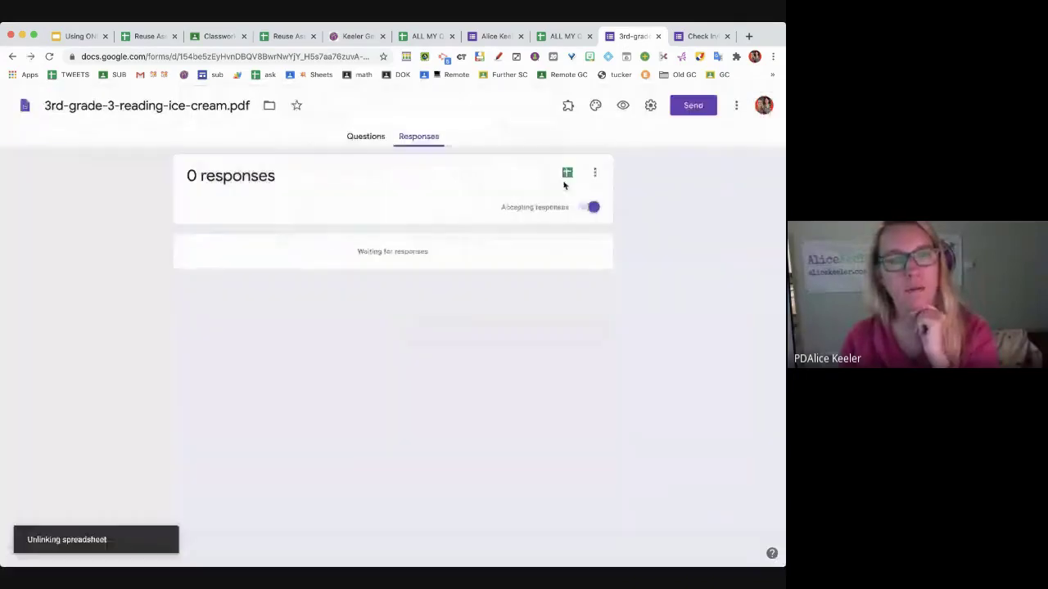
# Link the responses of the form "3rd-grade-3-reading-ice-cream.pdf" to the existing spreadsheet "ALL MY QUIZZES!".
pyautogui.click(566, 175)
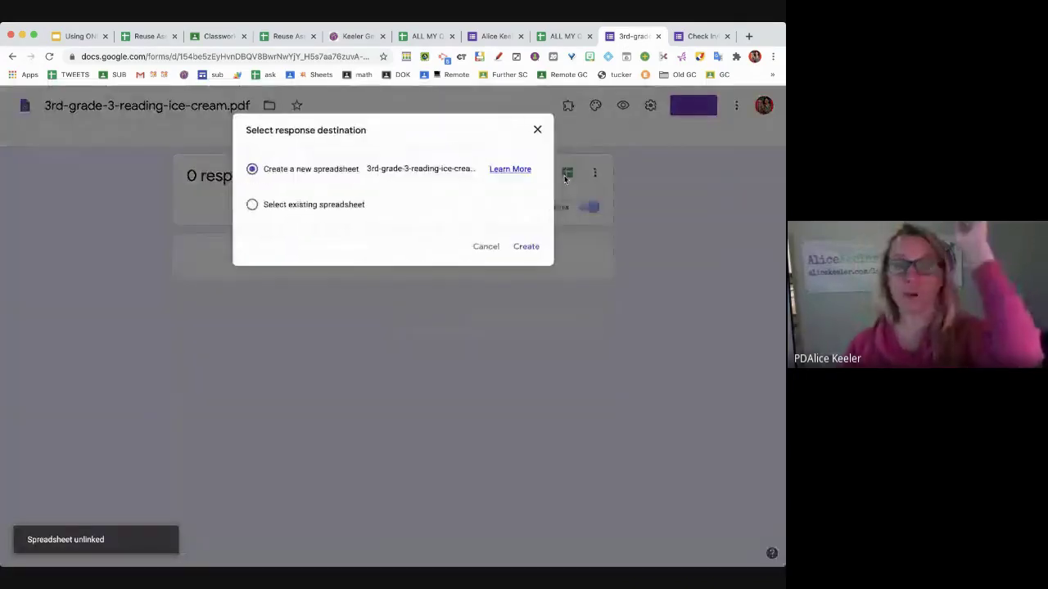
pyautogui.click(290, 204)
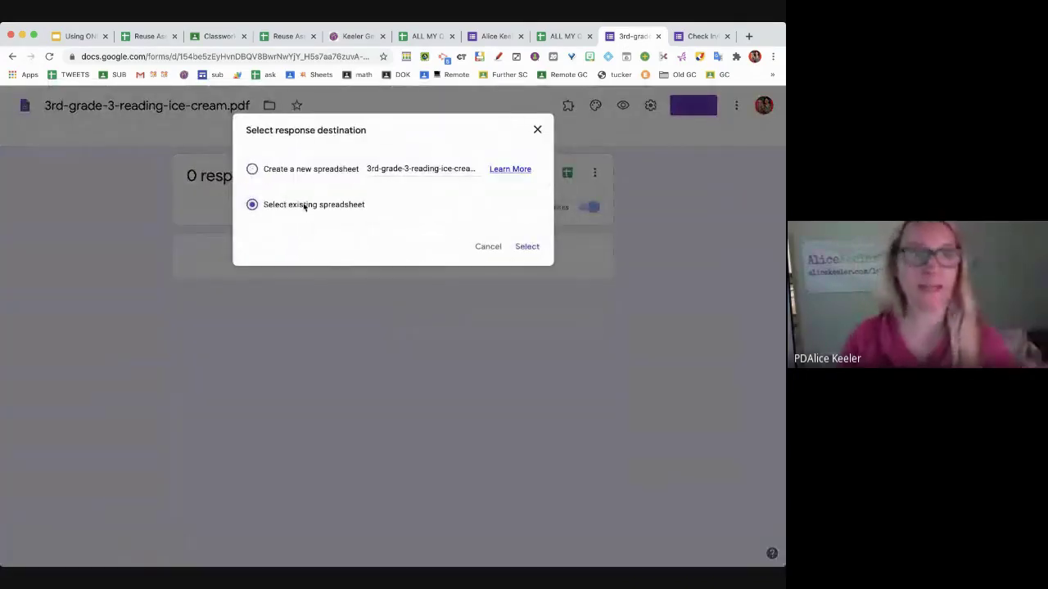
pyautogui.click(529, 248)
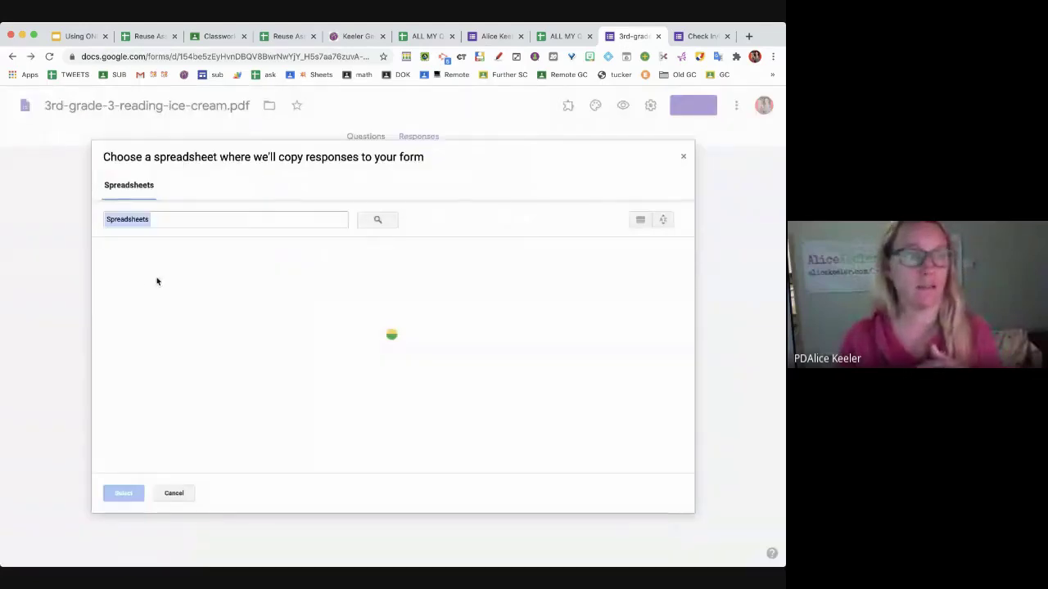
pyautogui.click(153, 299)
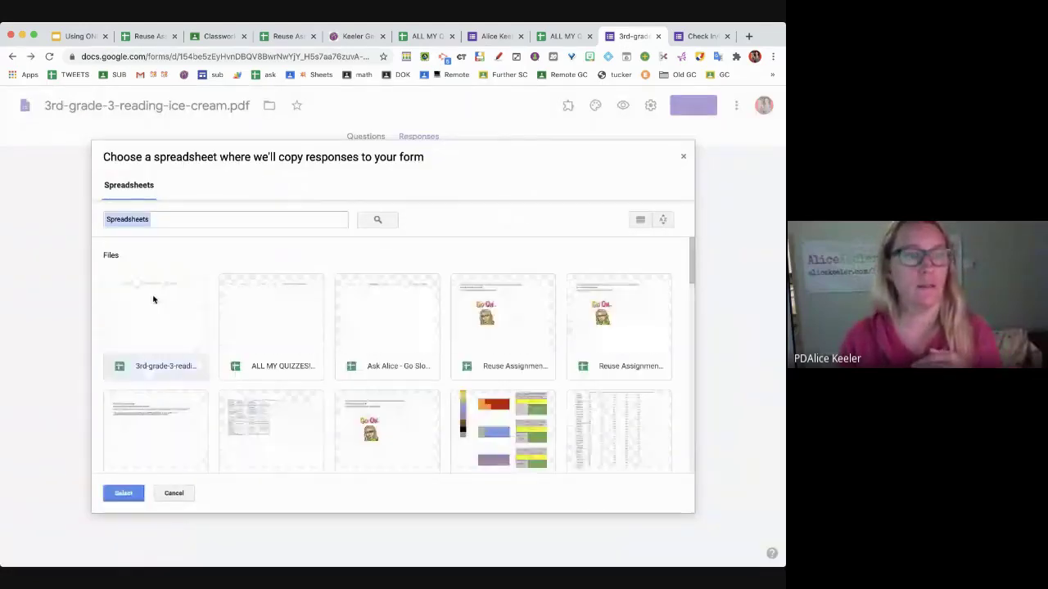
pyautogui.click(254, 315)
pyautogui.click(135, 494)
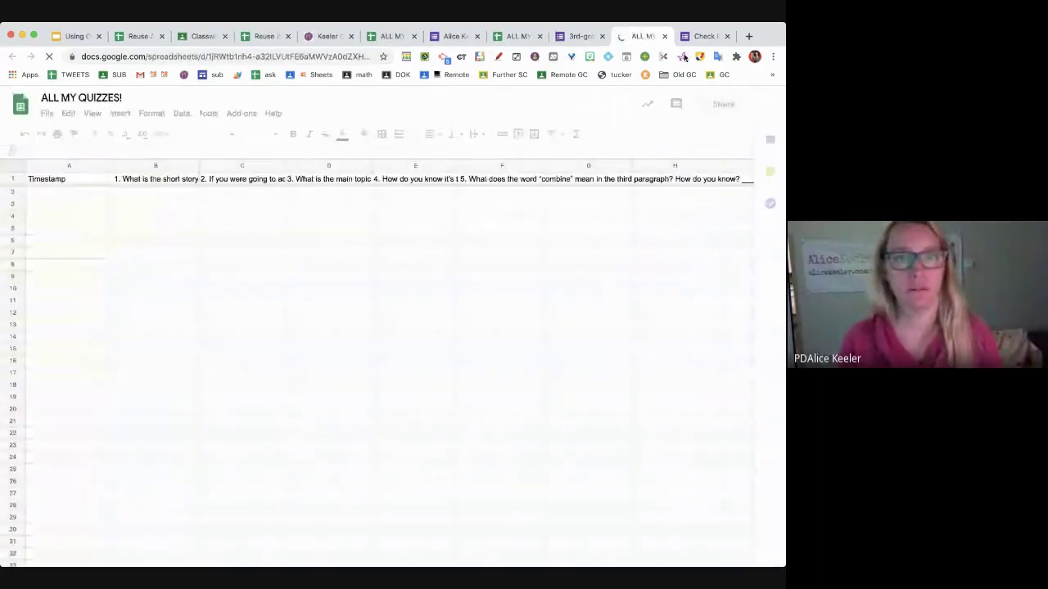
# Check the response options of the form "Check In/Exit Ticket" and link its responses to the existing spreadsheet "ALL MY QUIZZES!".
pyautogui.click(705, 36)
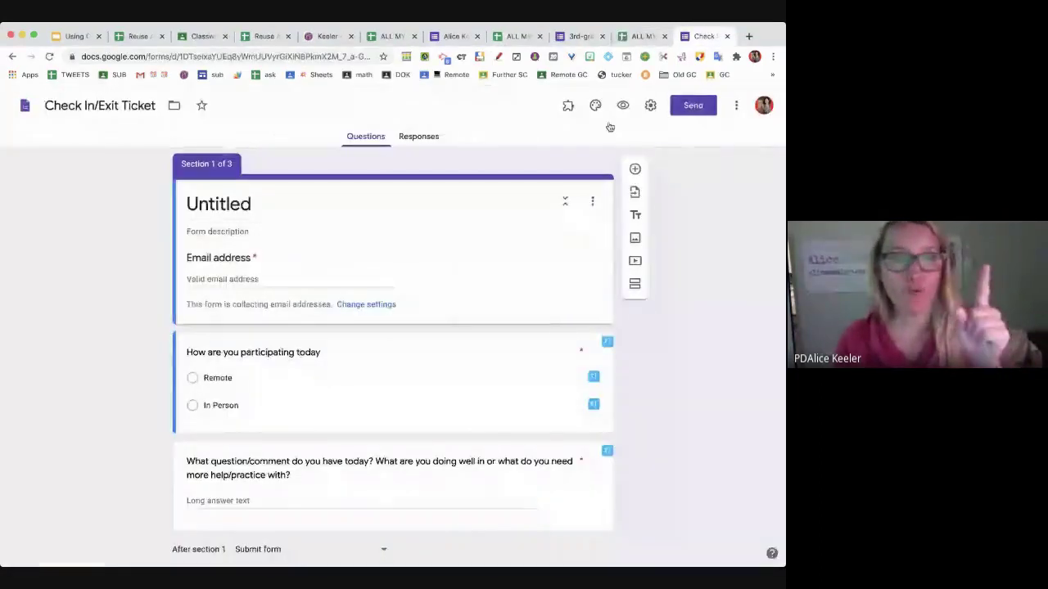
pyautogui.click(430, 135)
pyautogui.click(595, 174)
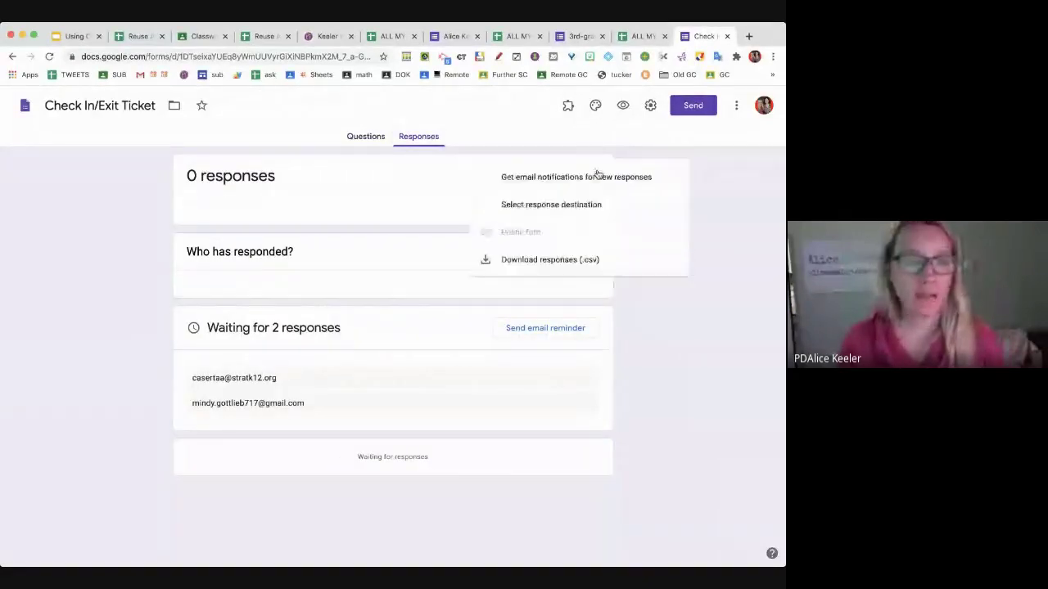
pyautogui.click(596, 175)
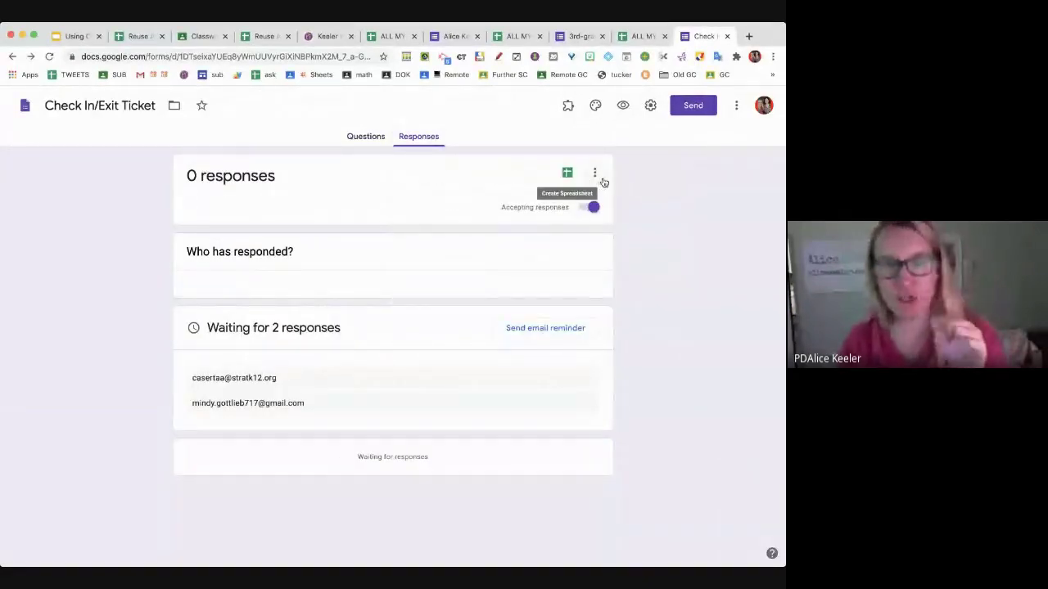
pyautogui.click(602, 180)
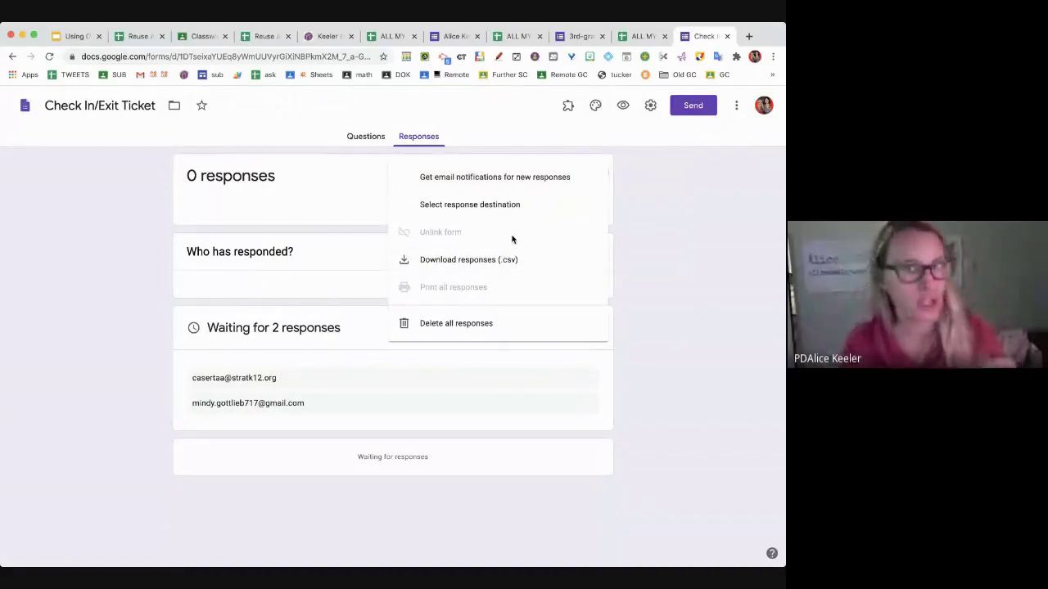
pyautogui.click(679, 234)
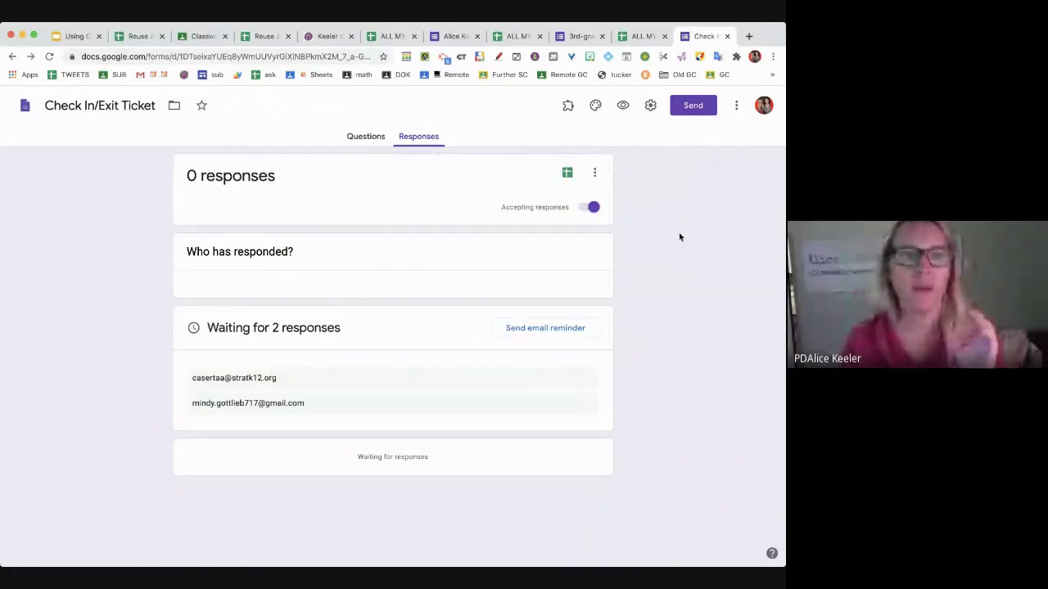
pyautogui.click(570, 181)
pyautogui.click(332, 211)
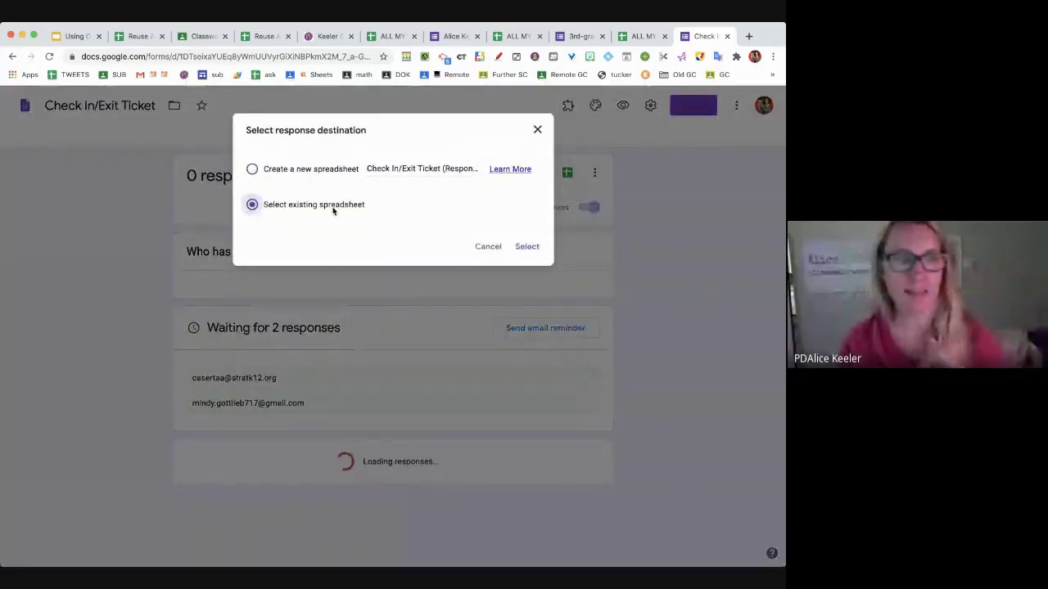
pyautogui.click(522, 248)
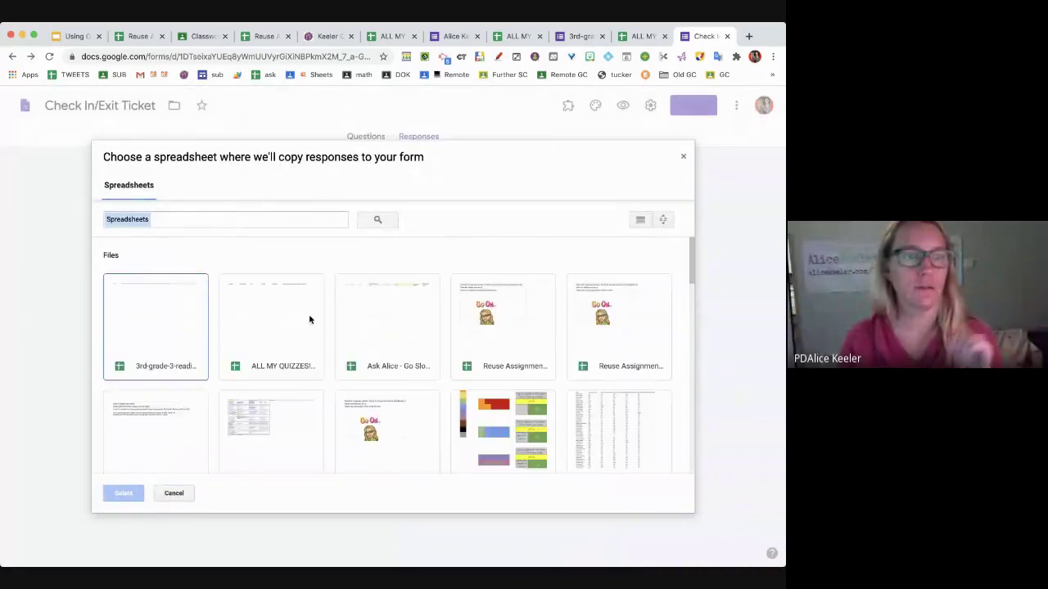
pyautogui.click(301, 314)
pyautogui.click(124, 493)
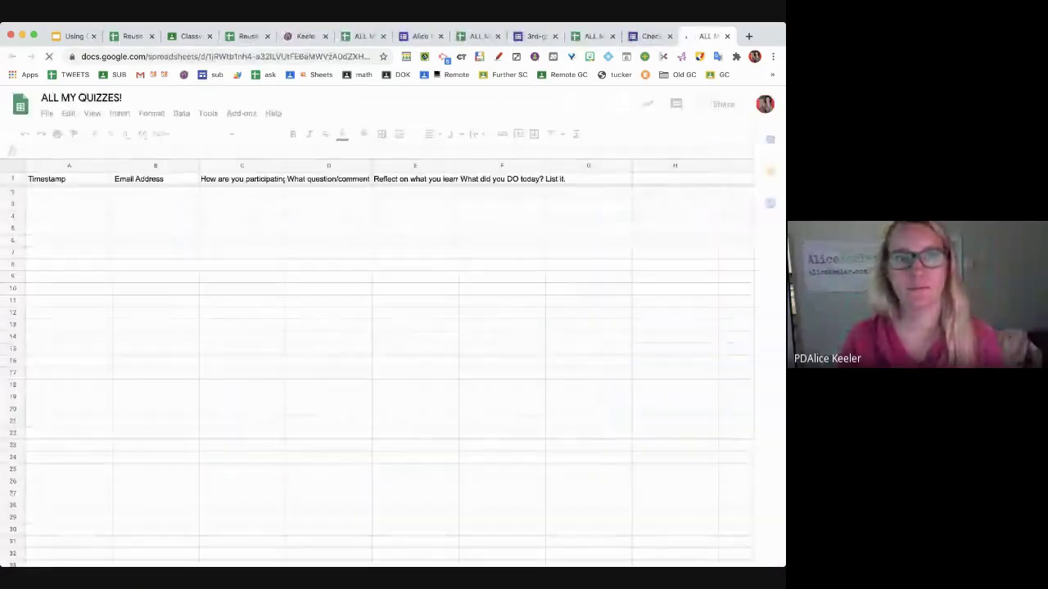
# Hide the Email Address column on the Form Responses 1 sheet of "ALL MY QUIZZES!".
pyautogui.click(587, 37)
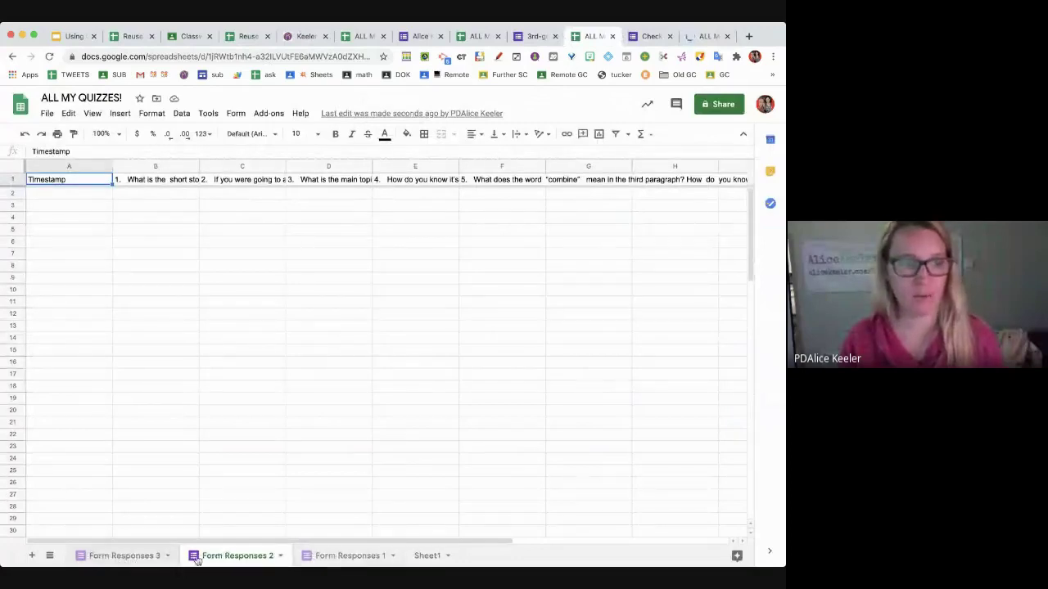
pyautogui.click(350, 556)
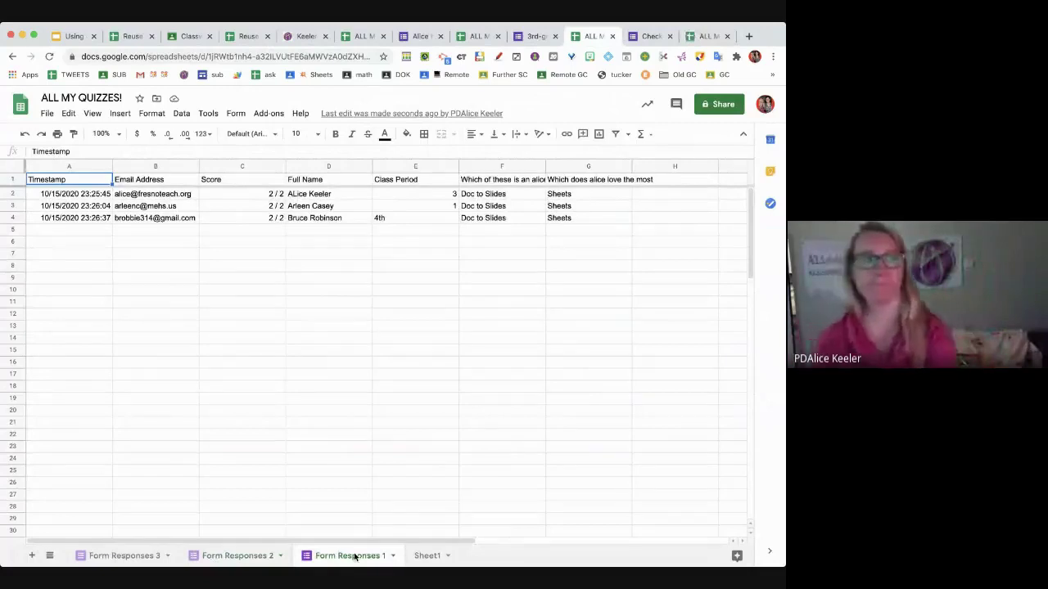
pyautogui.click(193, 167)
pyautogui.click(247, 308)
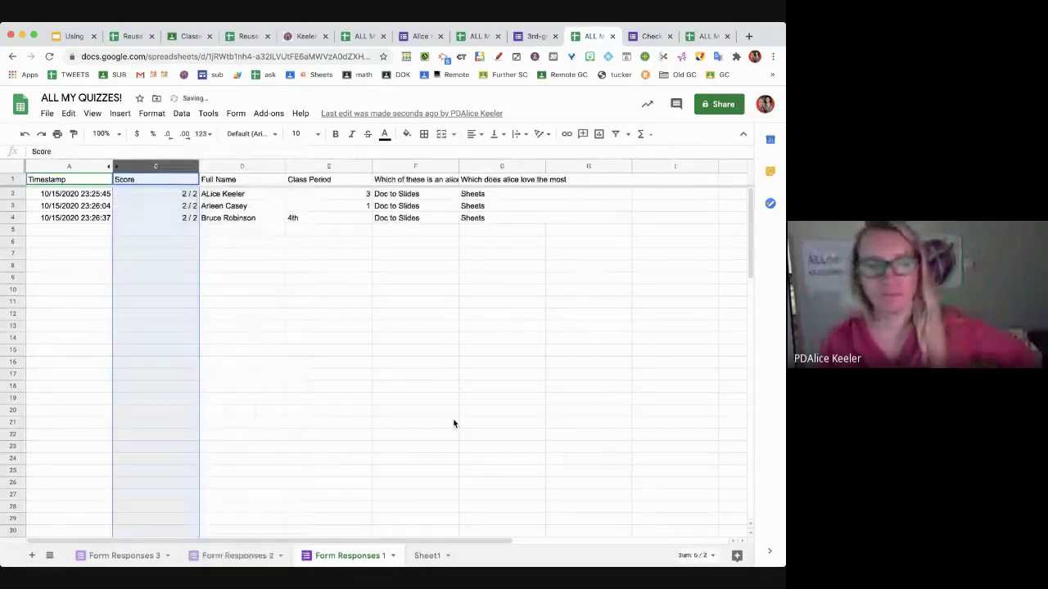
# Look through the three form response sheets of the spreadsheet to compare their columns.
pyautogui.click(239, 557)
pyautogui.click(147, 556)
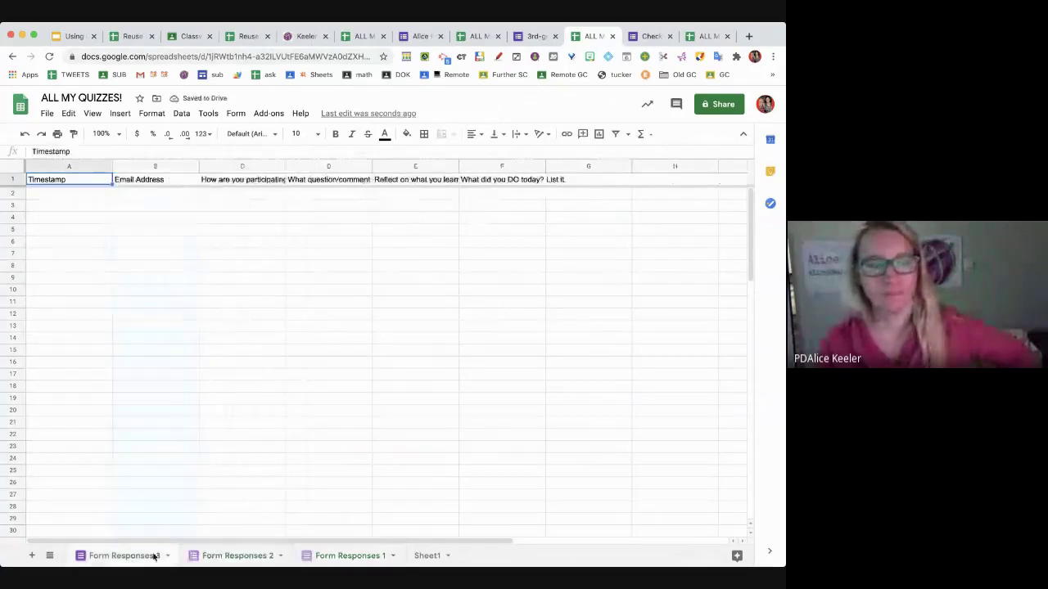
pyautogui.click(214, 557)
pyautogui.click(327, 558)
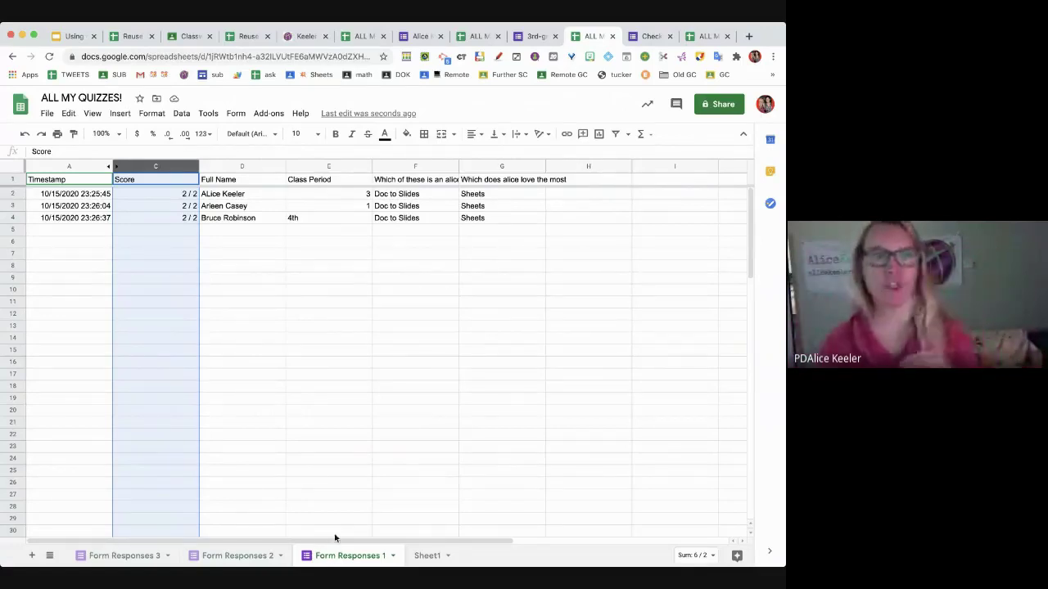
# Unlink the Add-on Quiz form from its response spreadsheet and delete all of the form's responses.
pyautogui.click(415, 38)
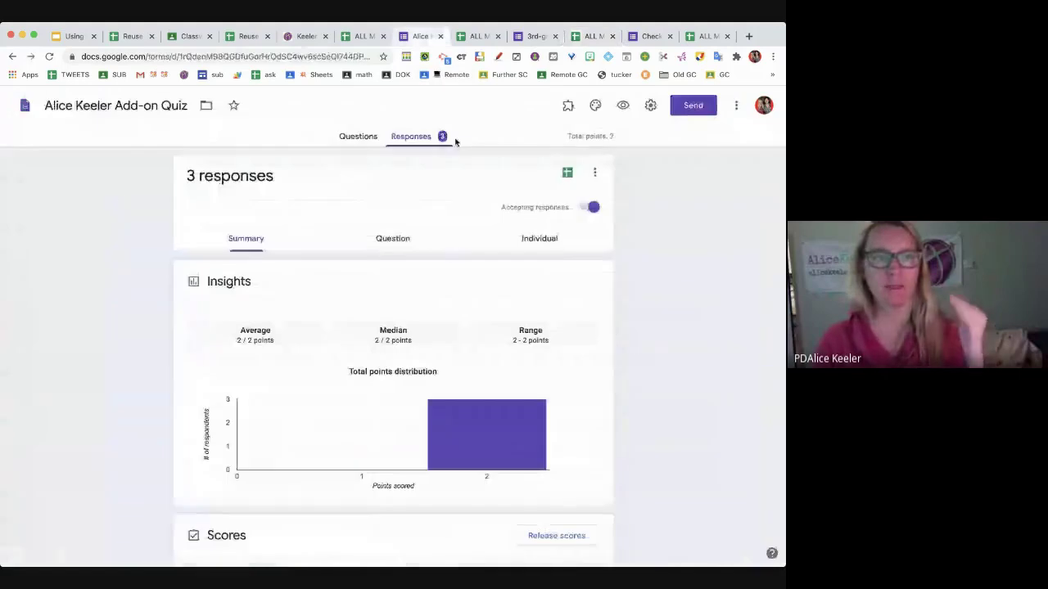
pyautogui.click(594, 173)
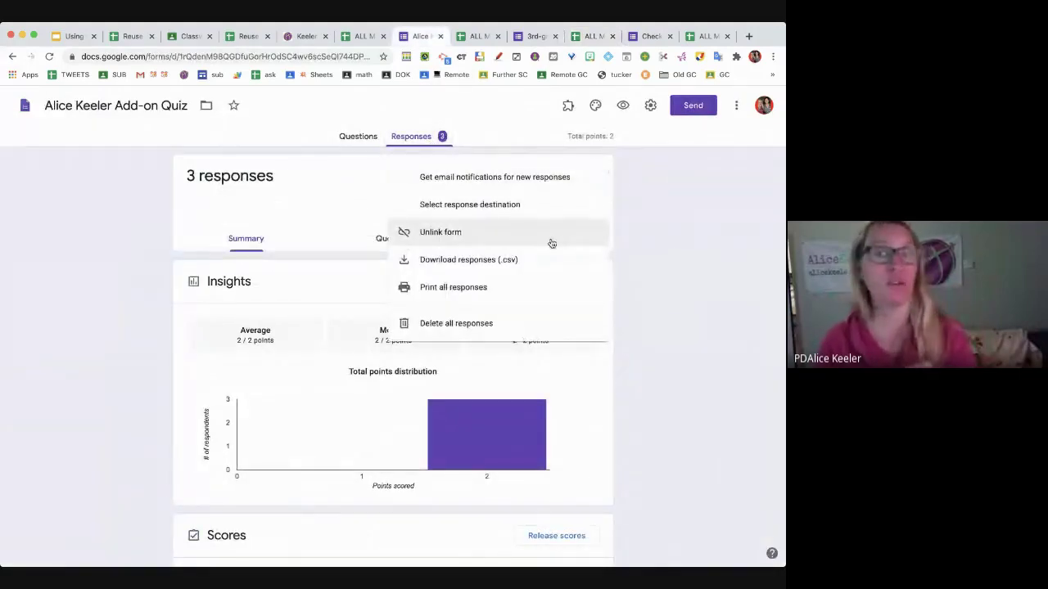
pyautogui.click(627, 251)
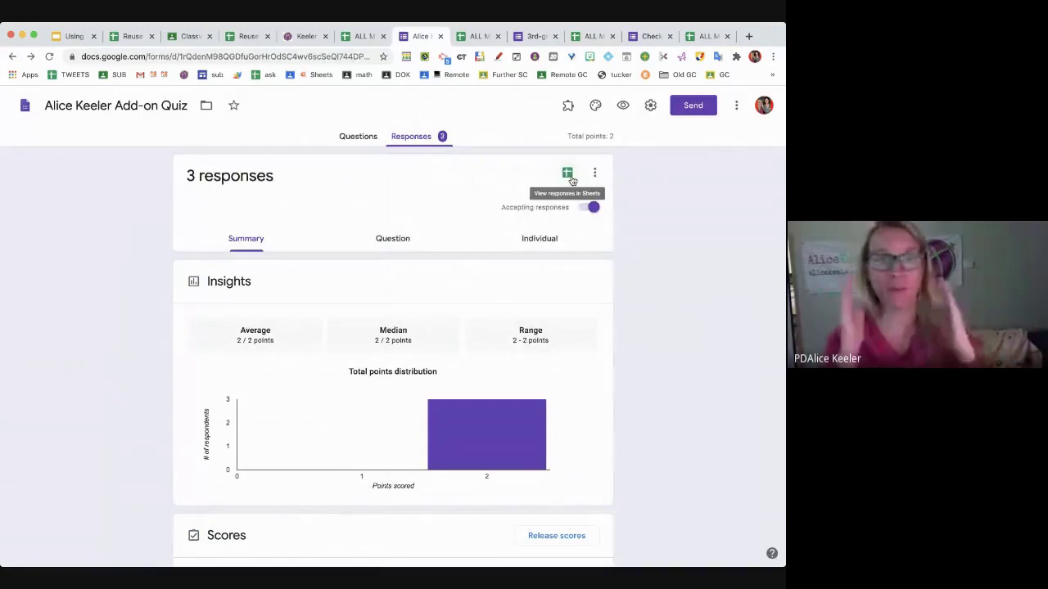
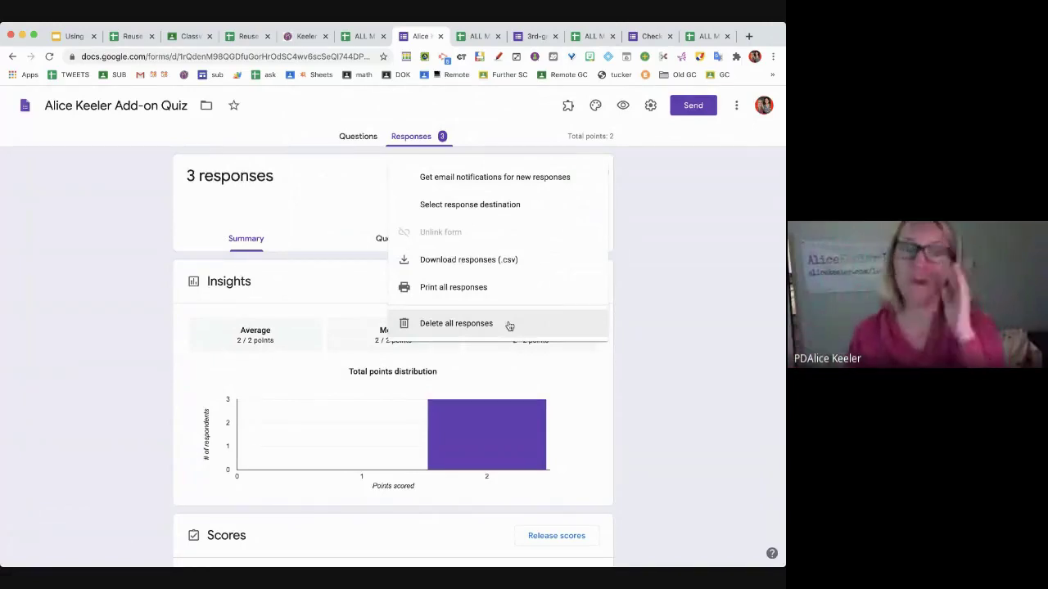
pyautogui.click(509, 326)
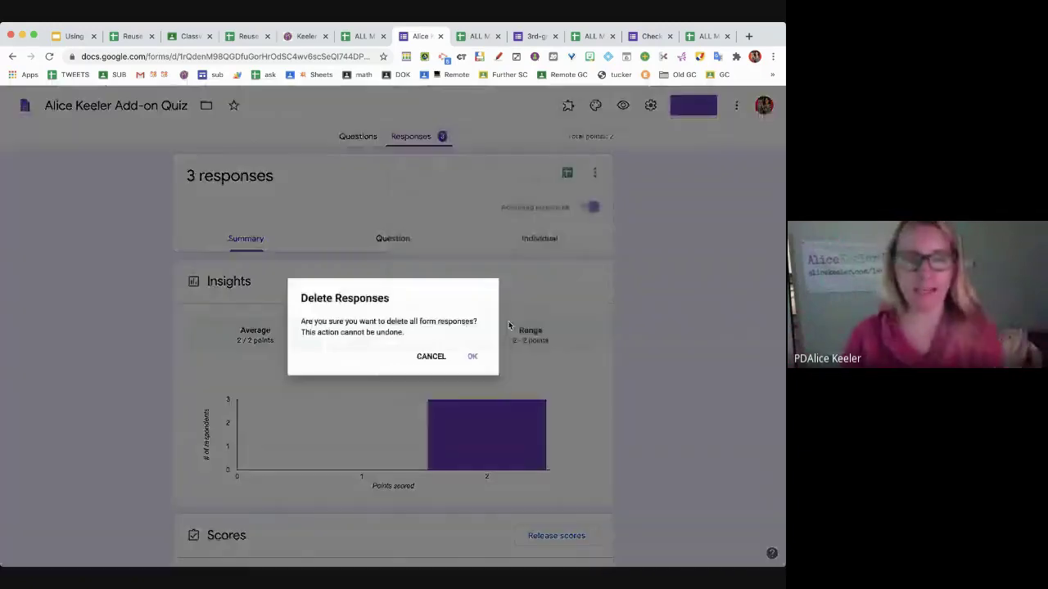
pyautogui.click(472, 356)
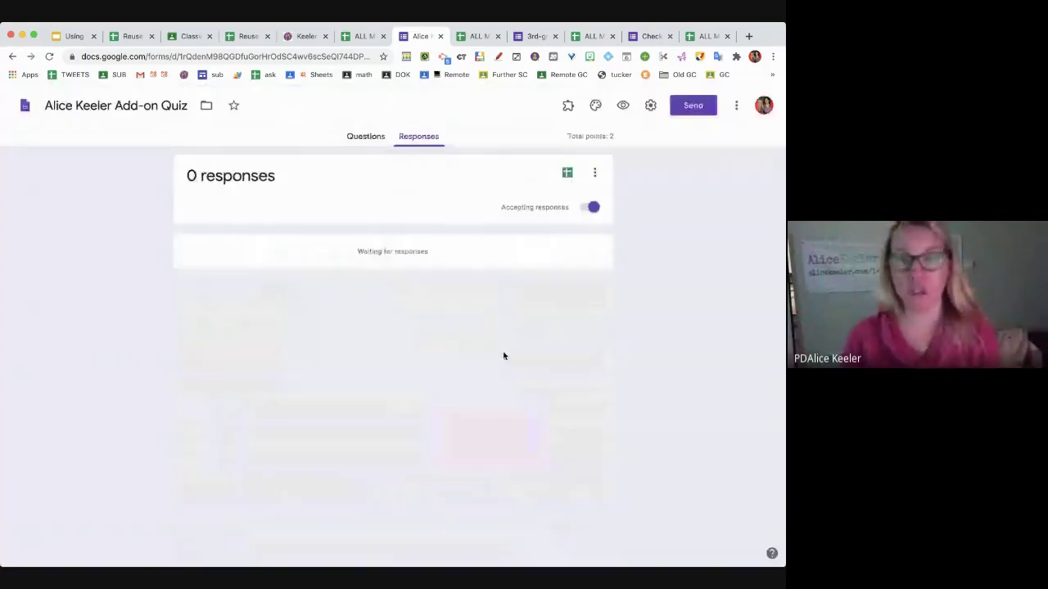
# Link the emptied Add-on Quiz form to the existing spreadsheet "ALL MY QUIZZES!" again as its response destination.
pyautogui.click(568, 177)
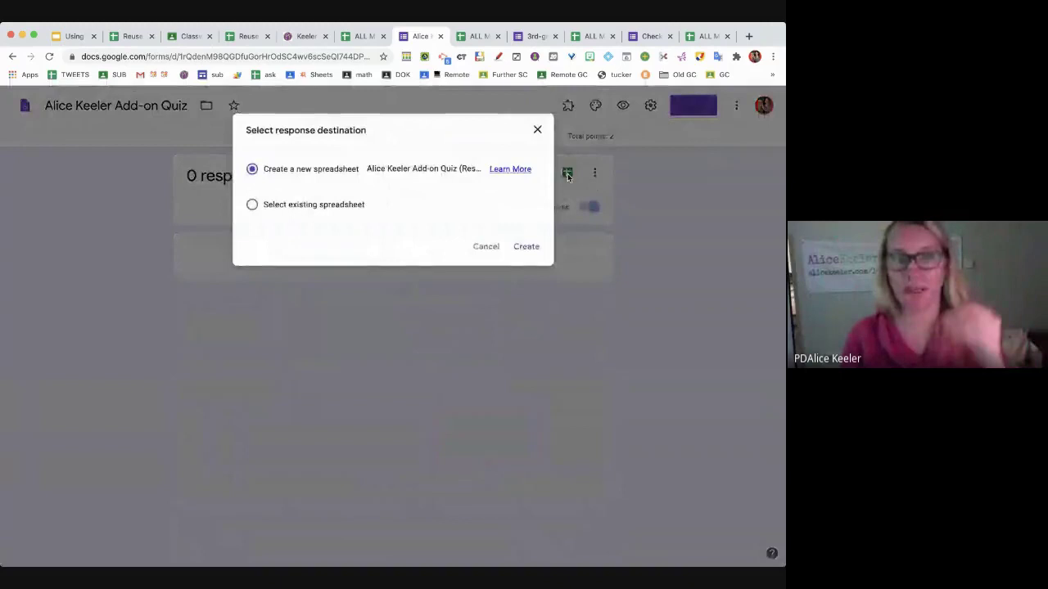
pyautogui.click(537, 131)
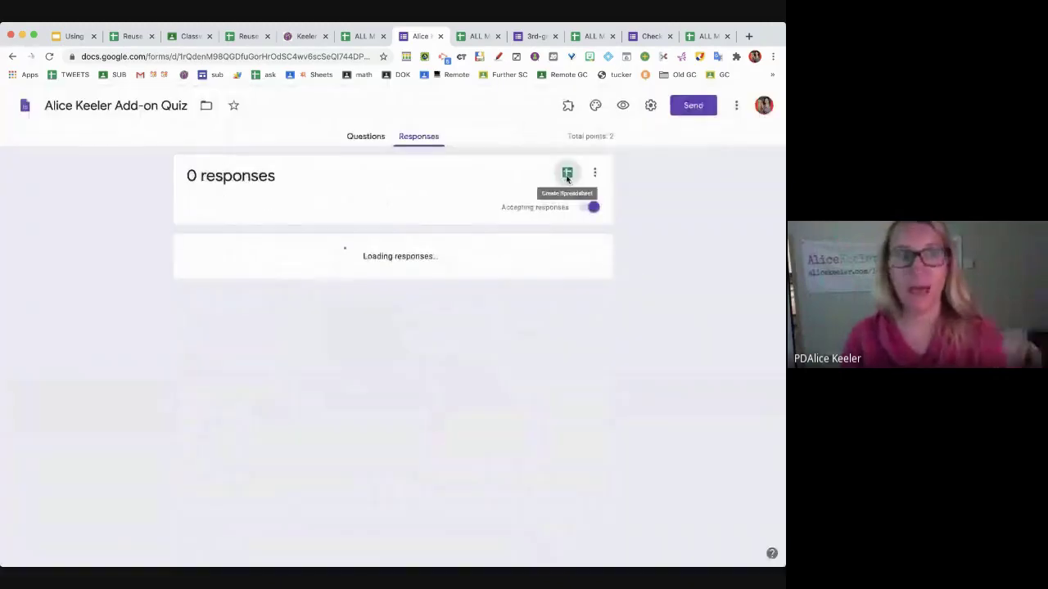
pyautogui.click(566, 173)
pyautogui.click(315, 203)
pyautogui.click(520, 246)
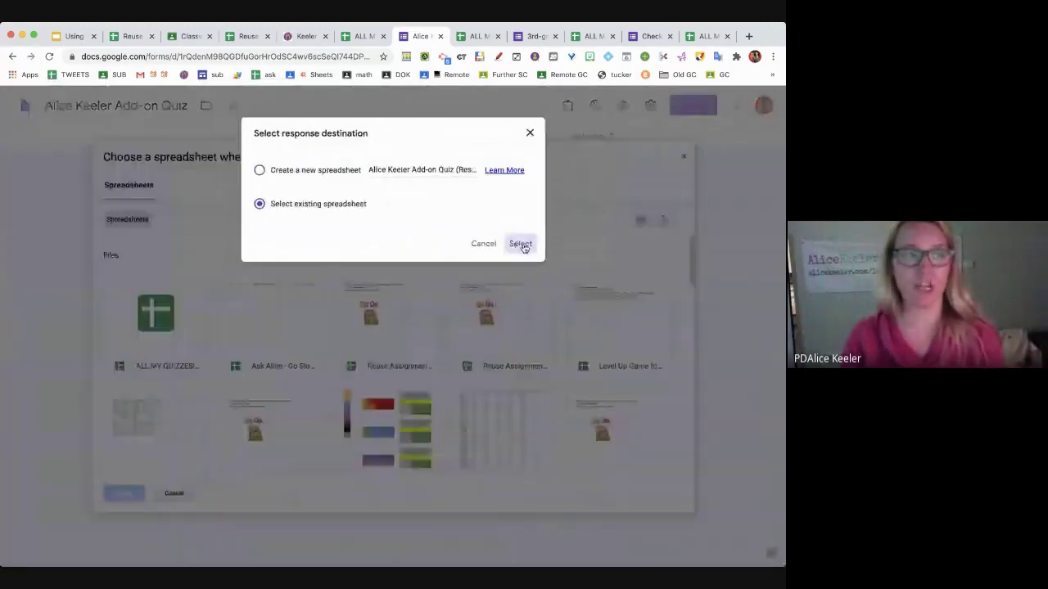
pyautogui.click(174, 325)
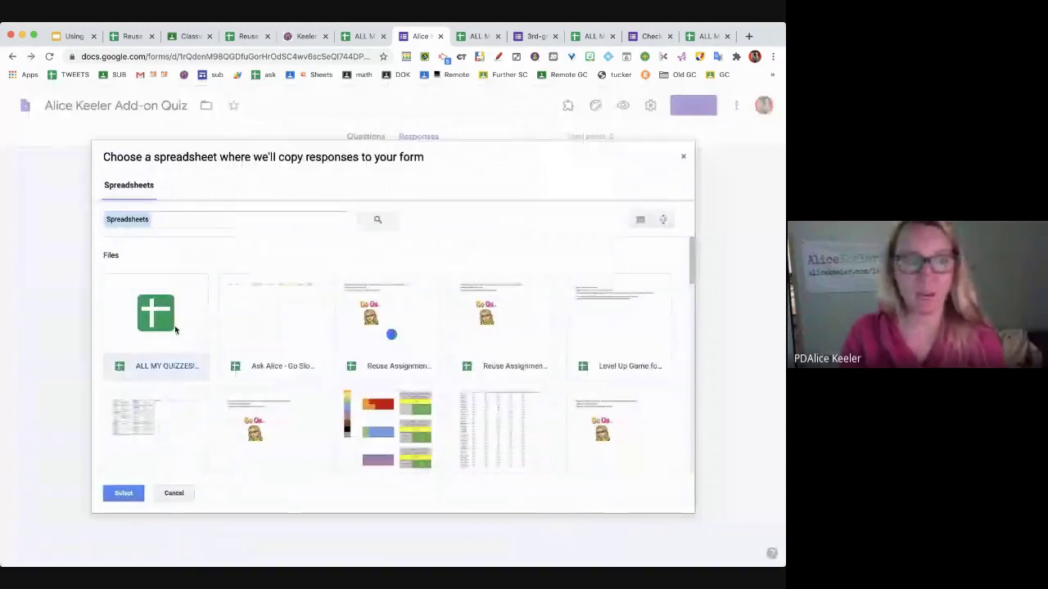
pyautogui.click(123, 496)
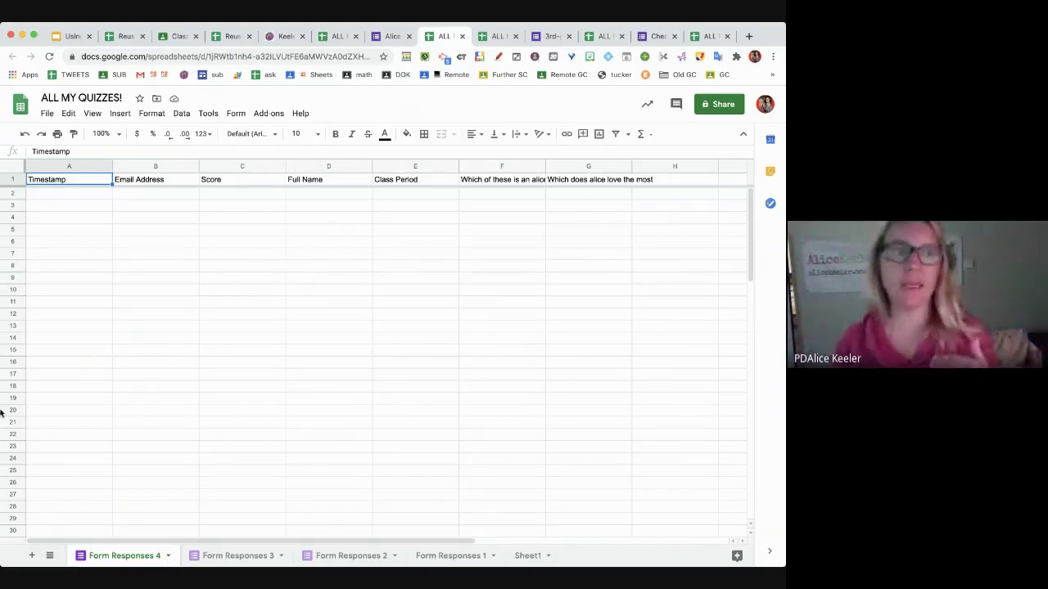
pyautogui.click(264, 115)
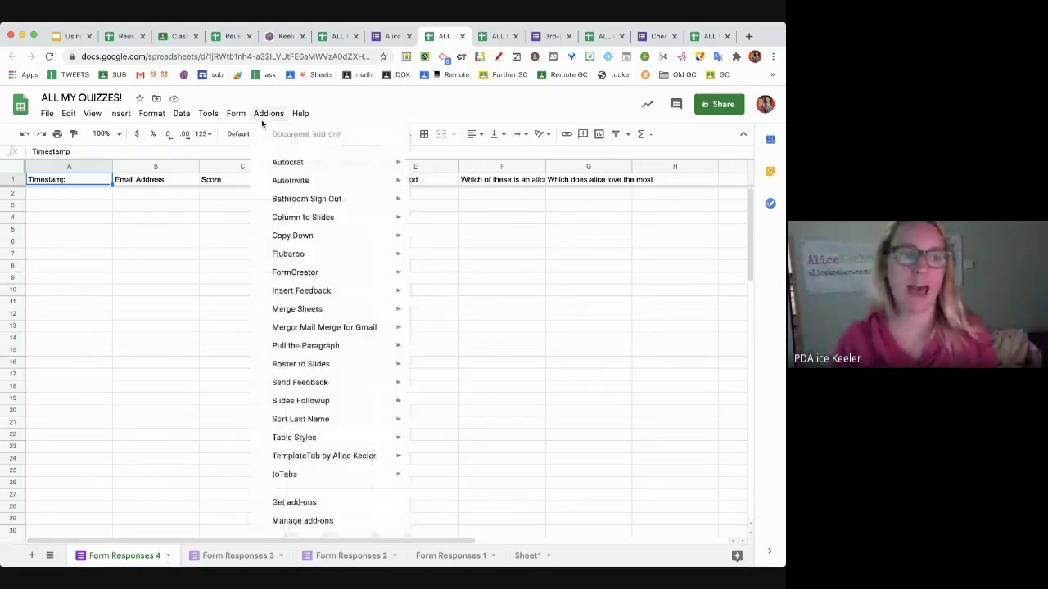
pyautogui.moveTo(291, 475)
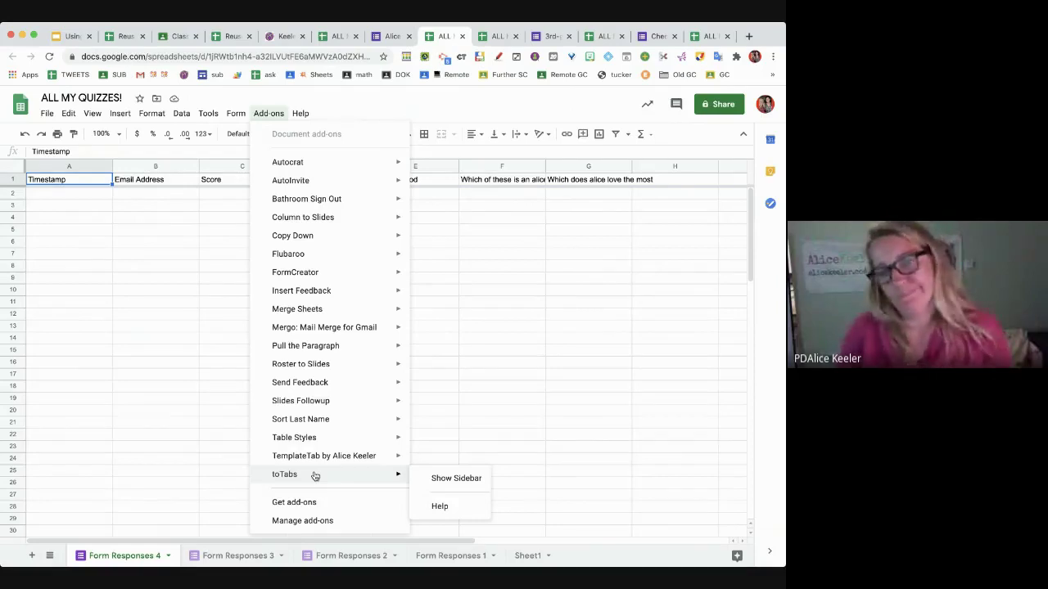
pyautogui.click(505, 413)
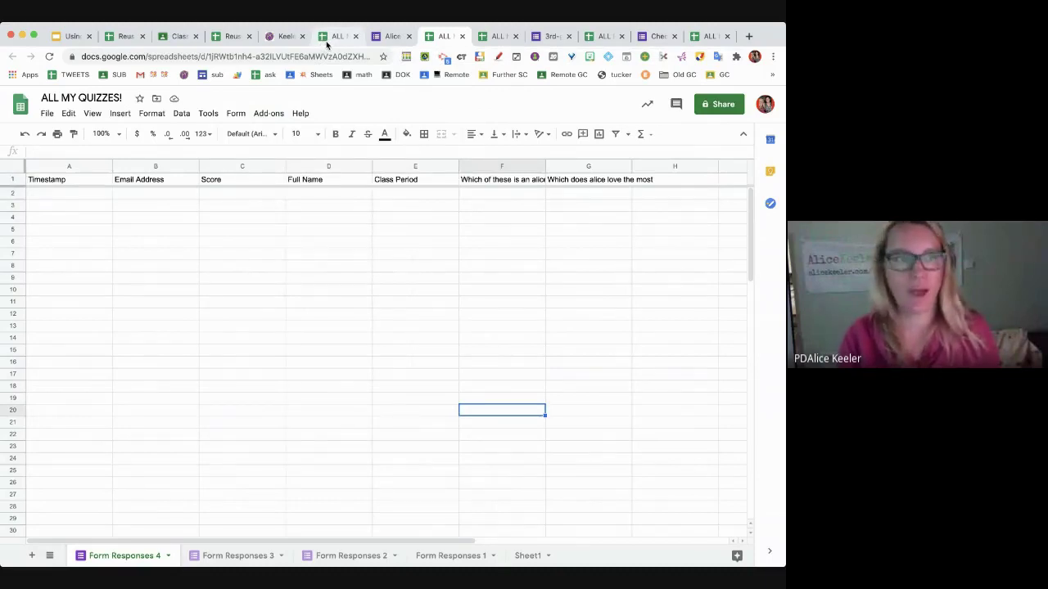
# Look through all four form response sheets to compare their question columns and collected responses.
pyautogui.click(205, 560)
pyautogui.click(337, 560)
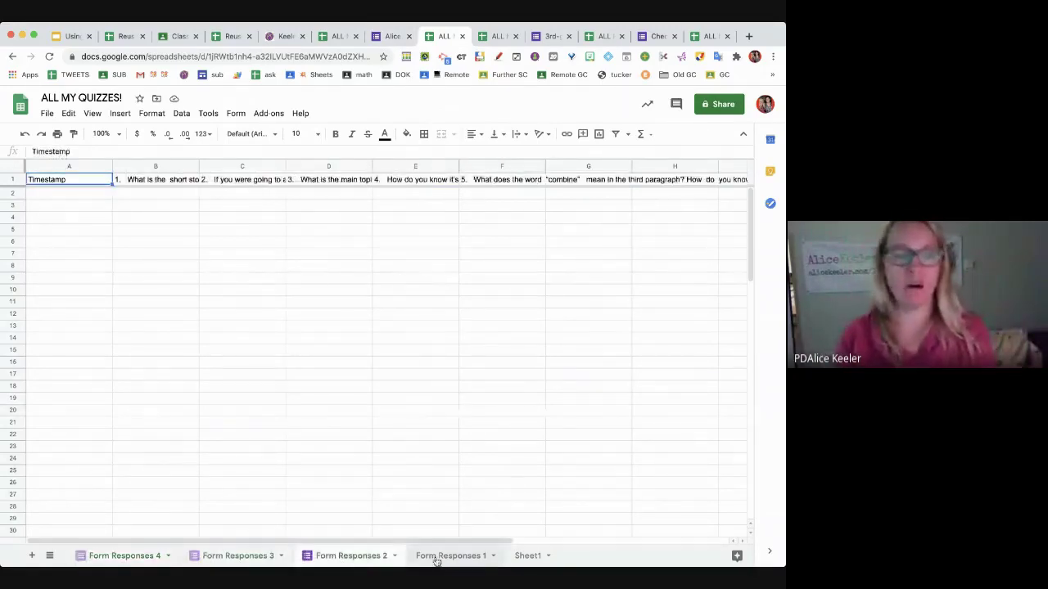
pyautogui.click(434, 559)
pyautogui.click(358, 557)
pyautogui.click(425, 560)
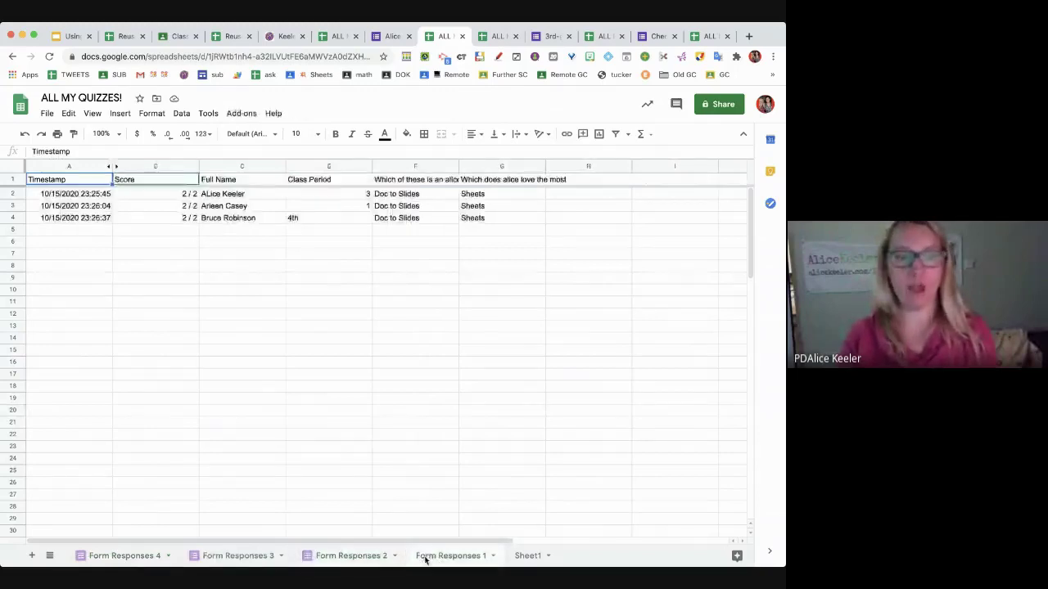
pyautogui.click(361, 558)
pyautogui.click(255, 555)
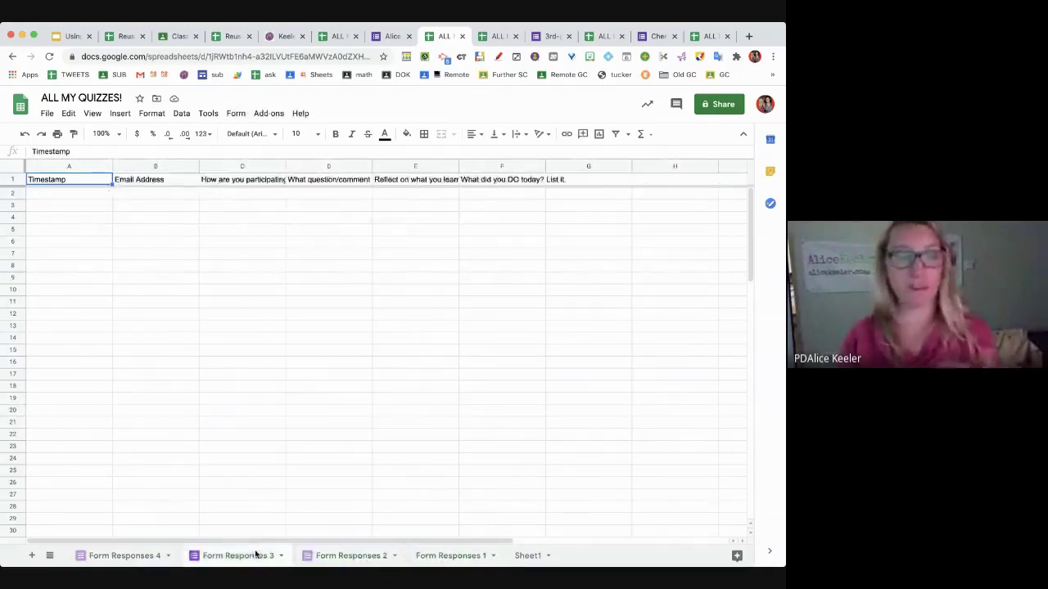
pyautogui.click(160, 560)
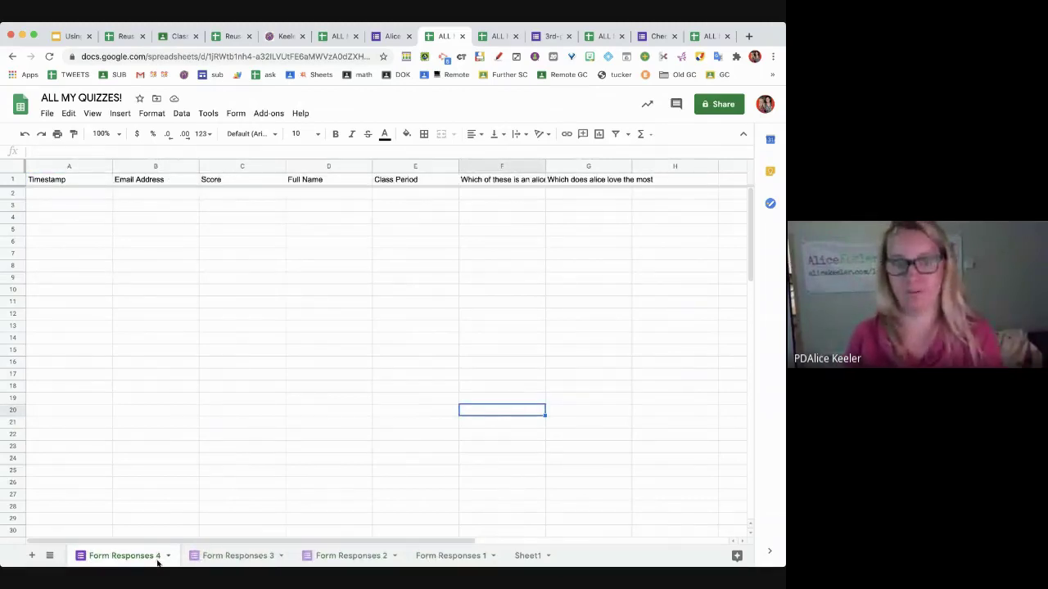
# Compare the unlinked Form Responses 1 sheet with the linked sheets, including the form commands available on Form Responses 2.
pyautogui.click(456, 556)
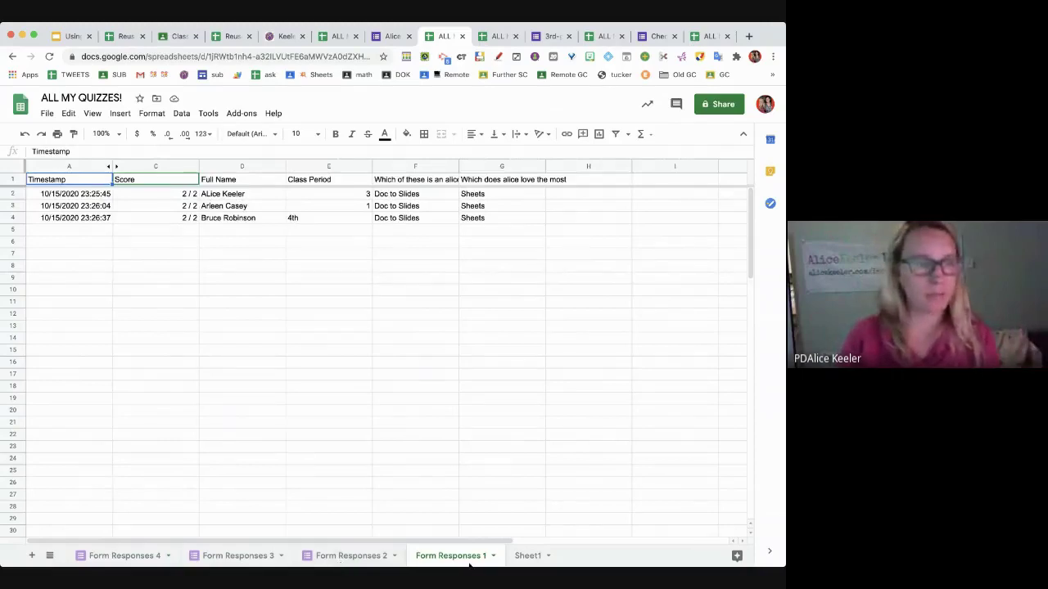
pyautogui.click(370, 556)
pyautogui.click(441, 557)
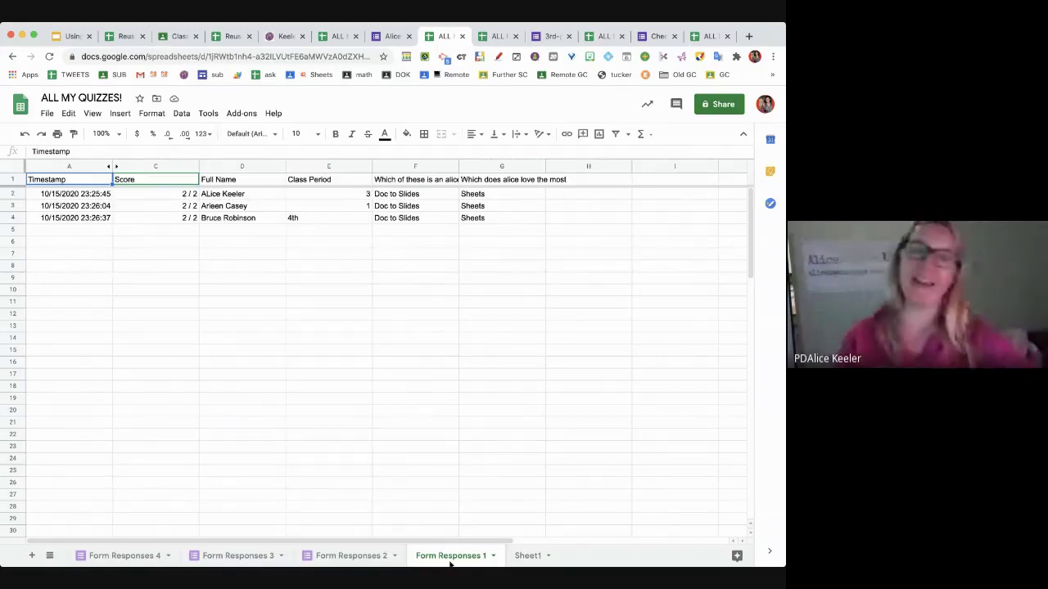
pyautogui.click(128, 550)
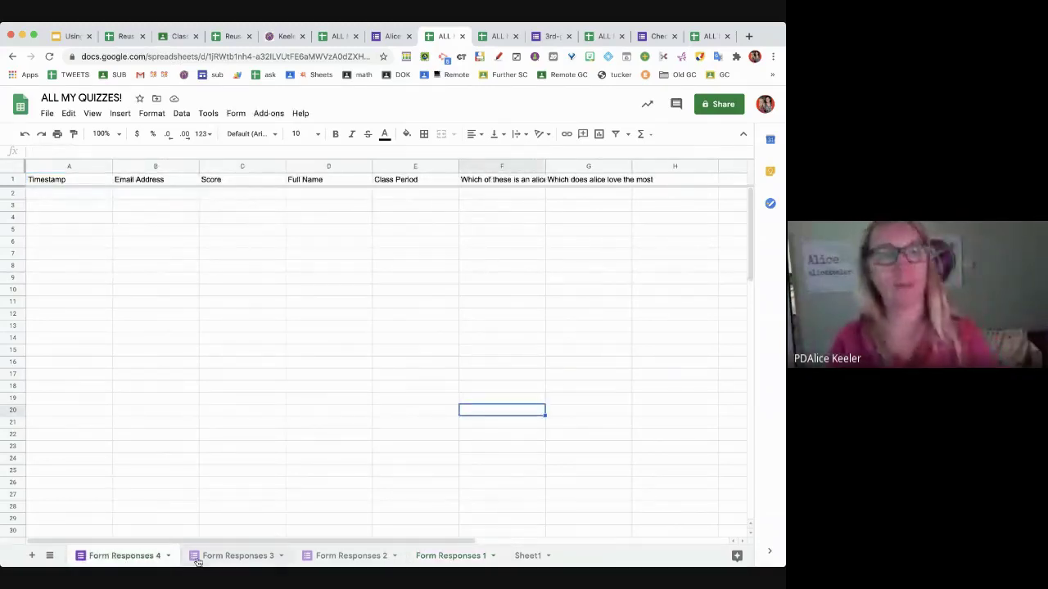
pyautogui.click(323, 556)
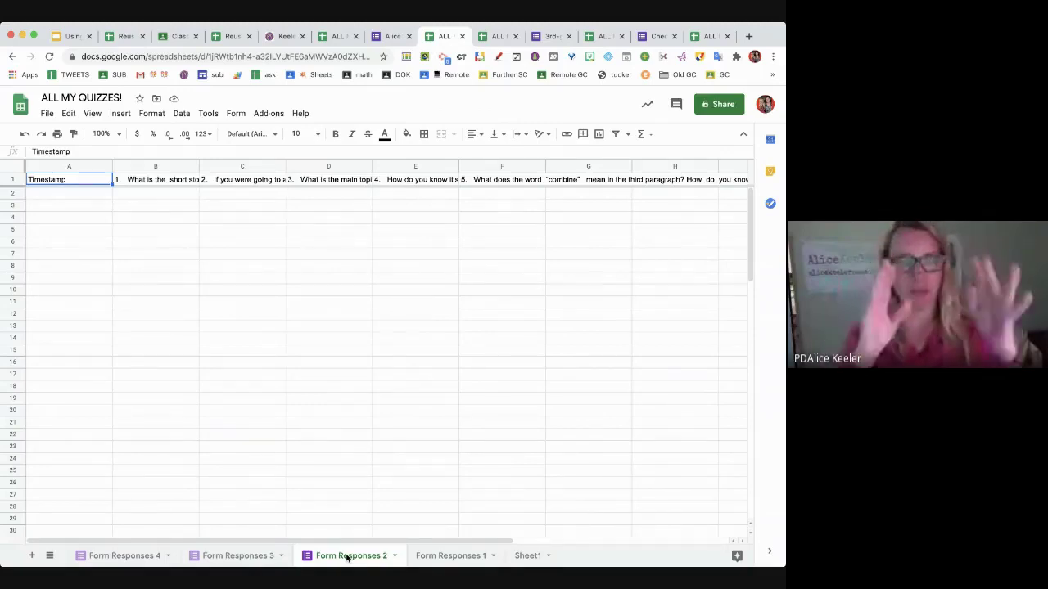
pyautogui.click(236, 115)
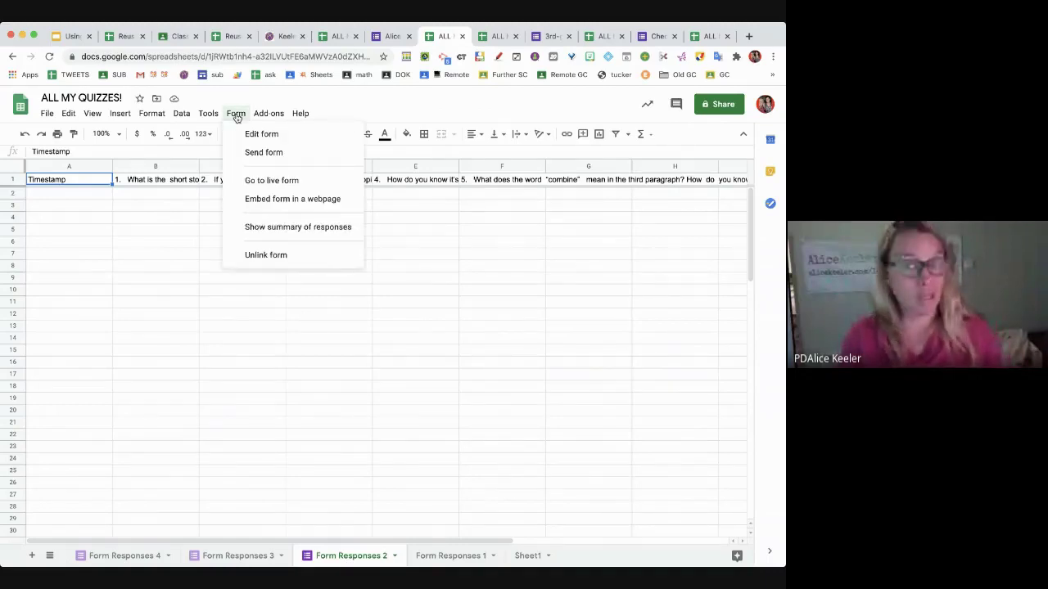
pyautogui.click(450, 555)
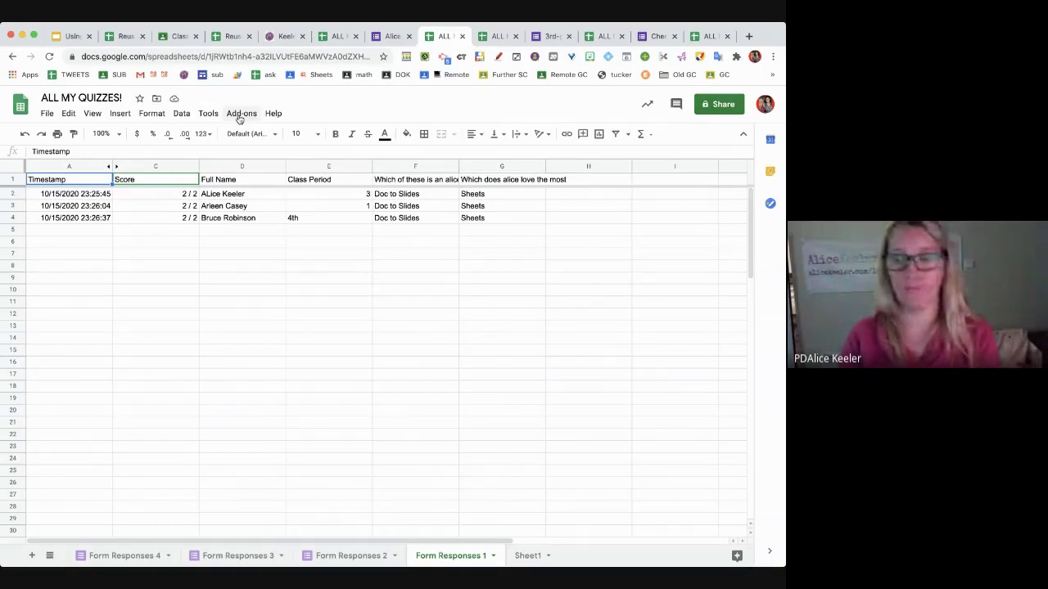
pyautogui.click(336, 555)
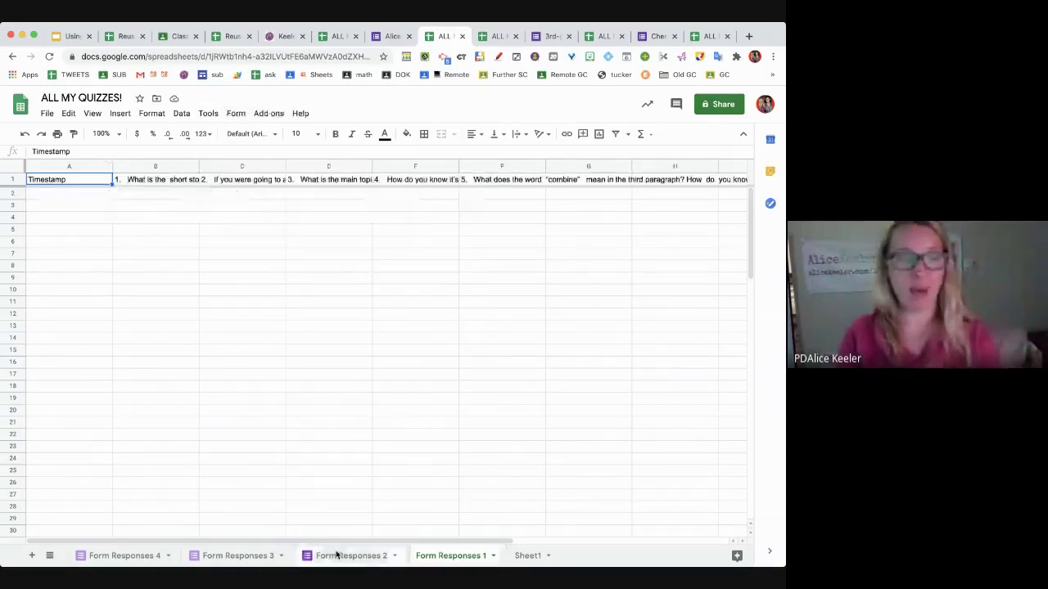
# Open the live form linked to Form Responses 2 to identify it, and close it again.
pyautogui.click(235, 114)
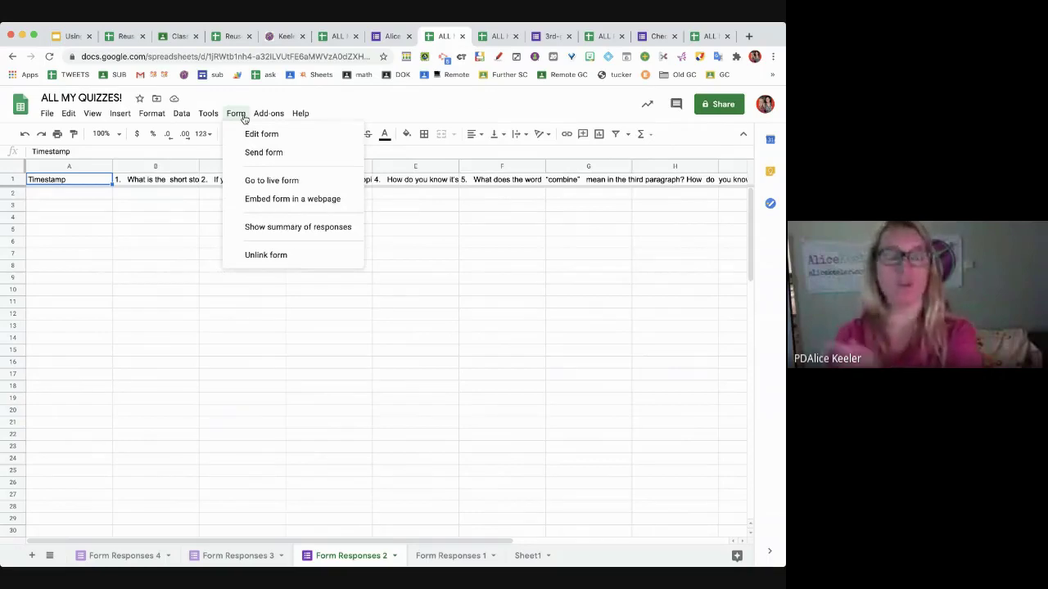
pyautogui.click(250, 181)
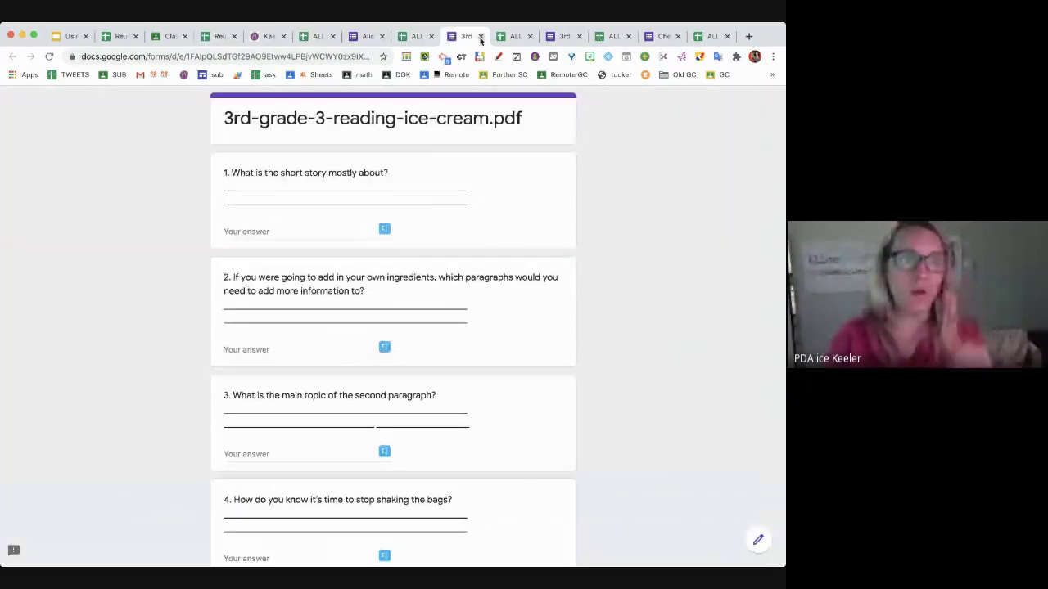
pyautogui.click(480, 37)
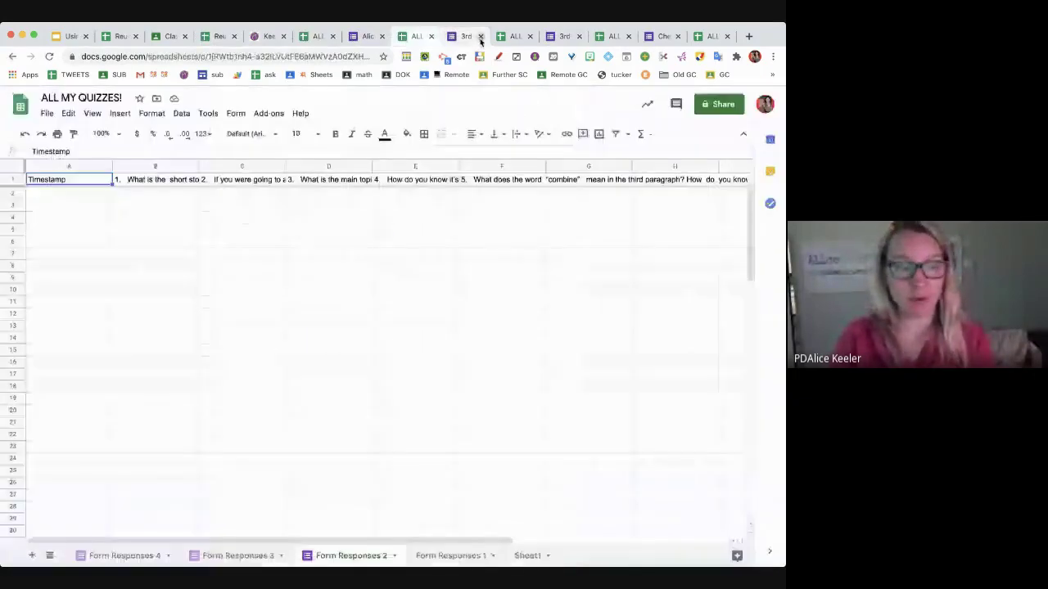
# Rename the Form Responses 2 sheet as "ice cream worksheet".
pyautogui.doubleClick(346, 556)
pyautogui.write('ice')
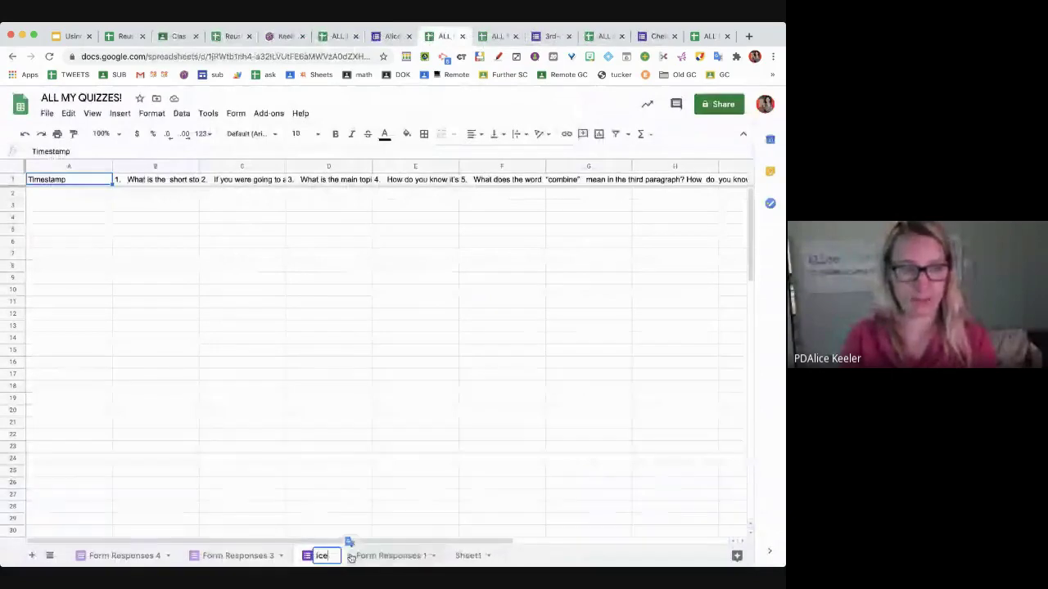
pyautogui.write(' cream w')
pyautogui.write('orksheet')
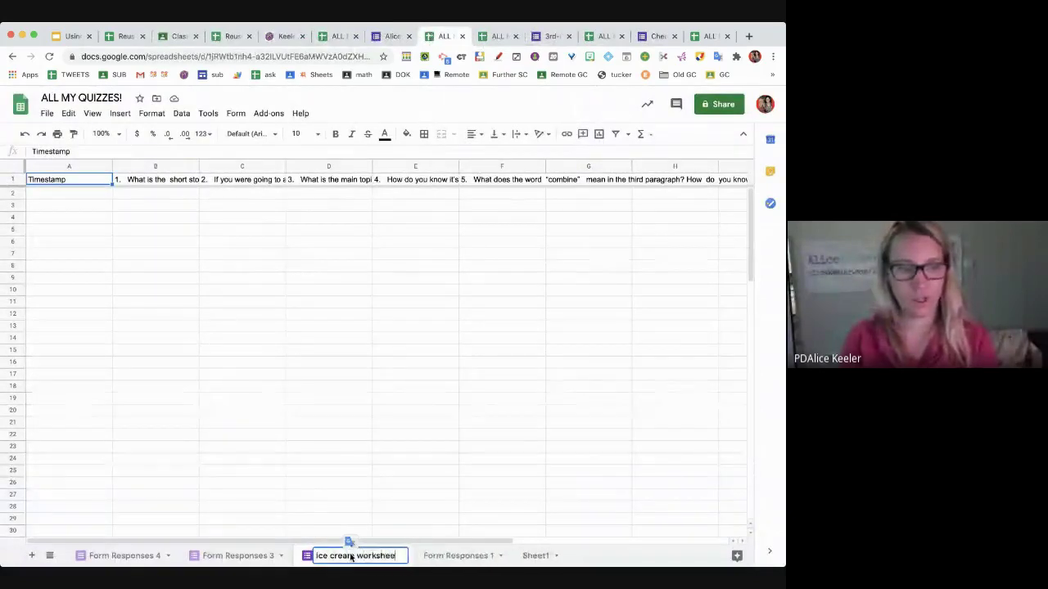
pyautogui.press('Return')
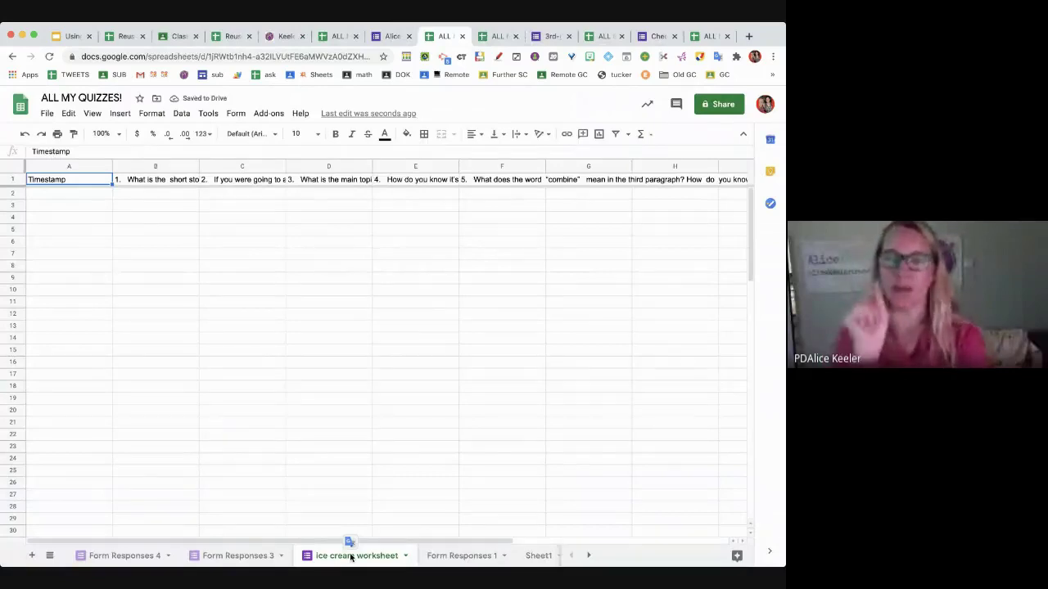
# View the live form linked to Form Responses 3 to identify its title, and close it again.
pyautogui.doubleClick(227, 556)
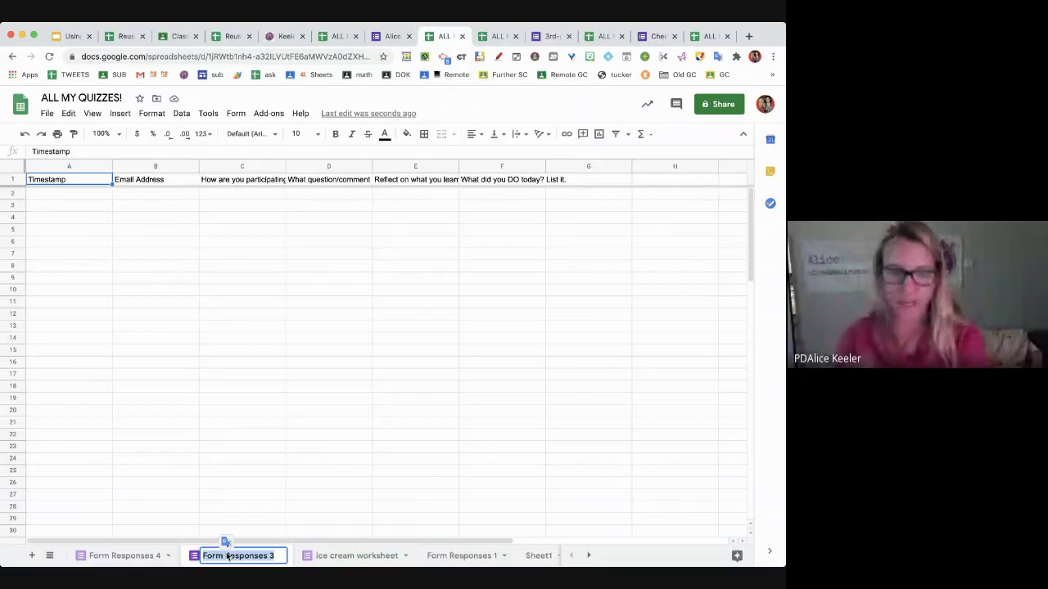
pyautogui.click(249, 496)
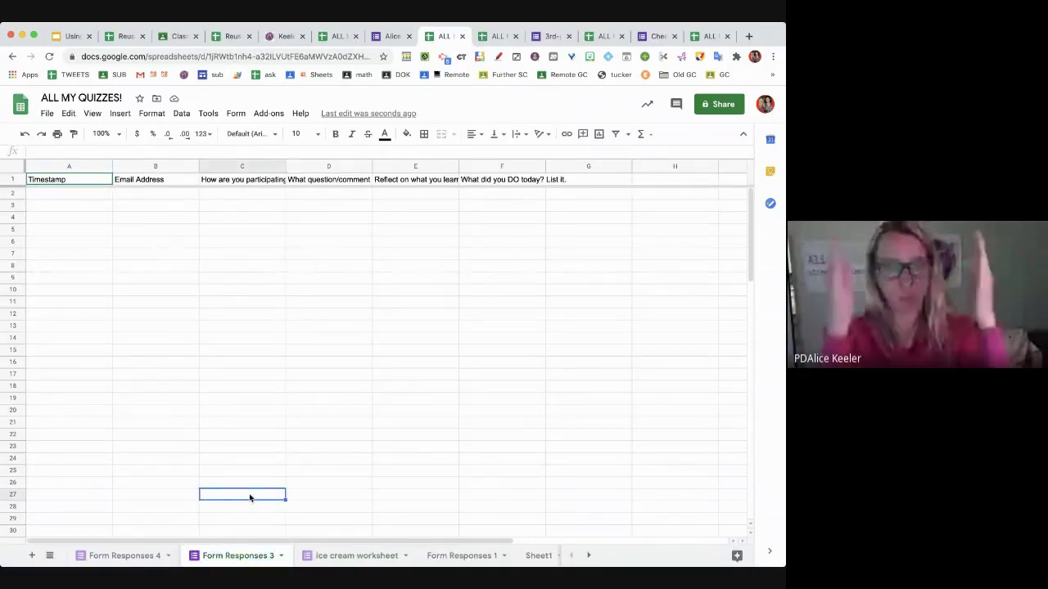
pyautogui.click(236, 113)
pyautogui.click(246, 187)
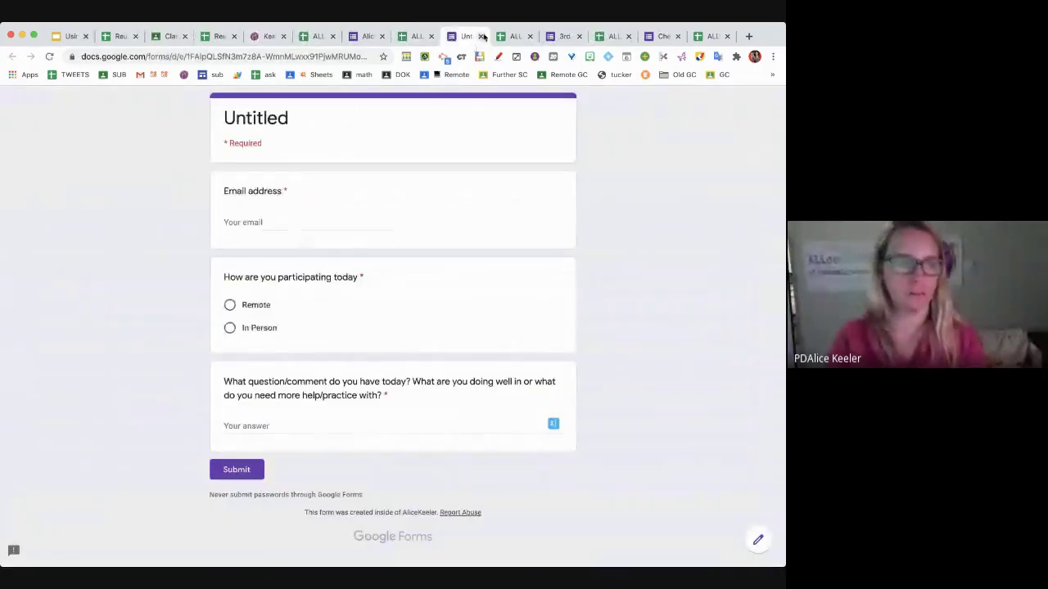
pyautogui.click(481, 37)
# Rename the Form Responses 3 sheet as "untitled".
pyautogui.doubleClick(219, 556)
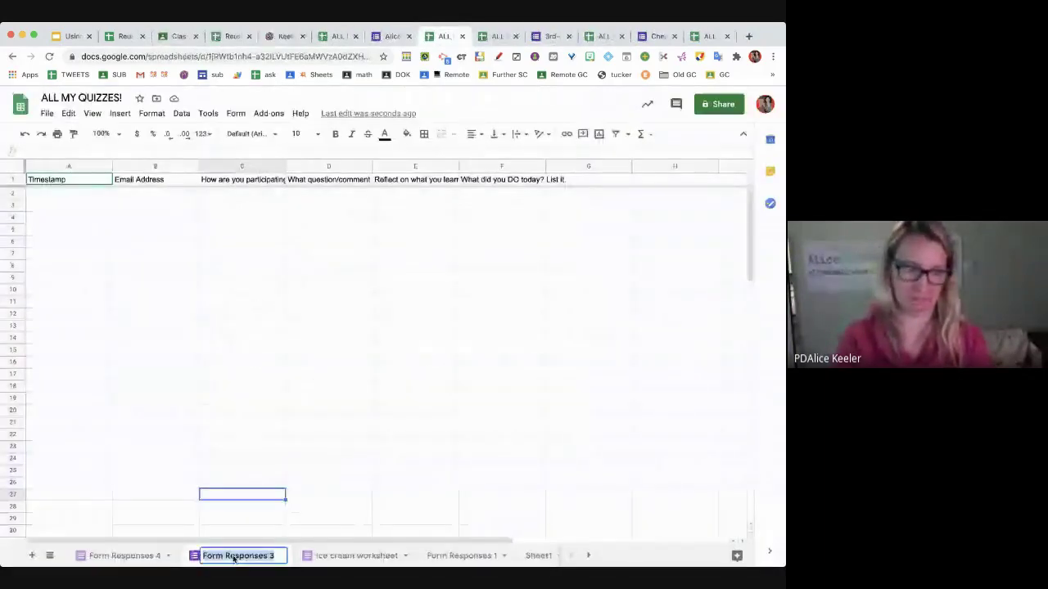
pyautogui.write('unitit')
pyautogui.write('led')
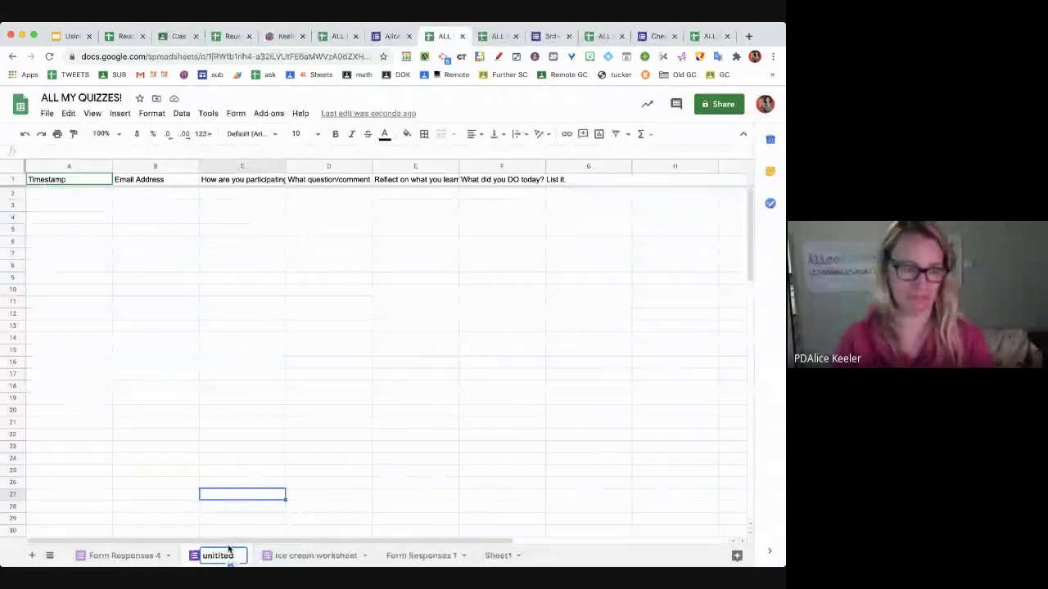
pyautogui.press('Return')
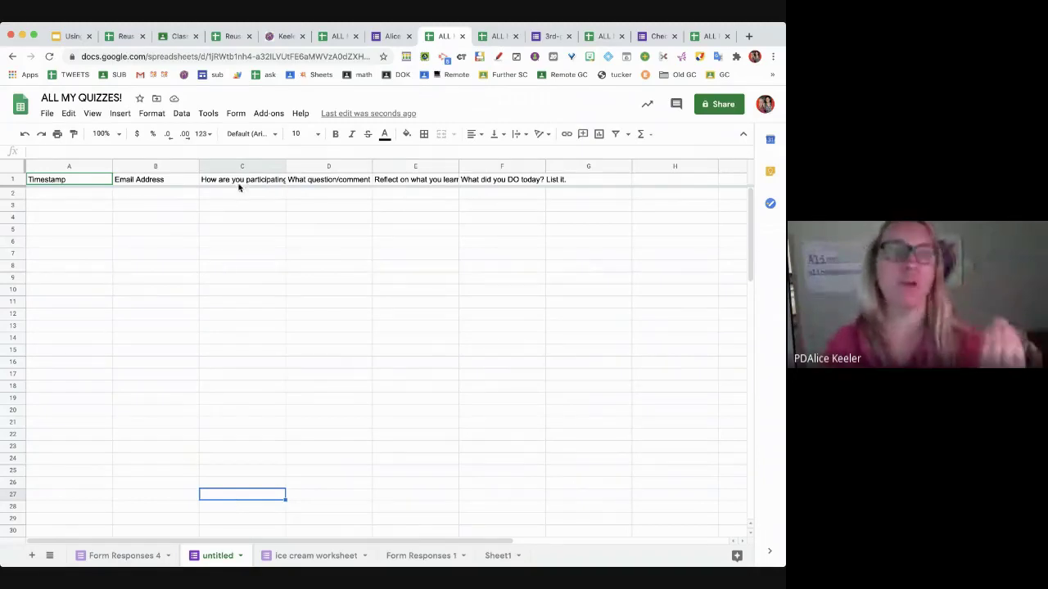
pyautogui.click(236, 115)
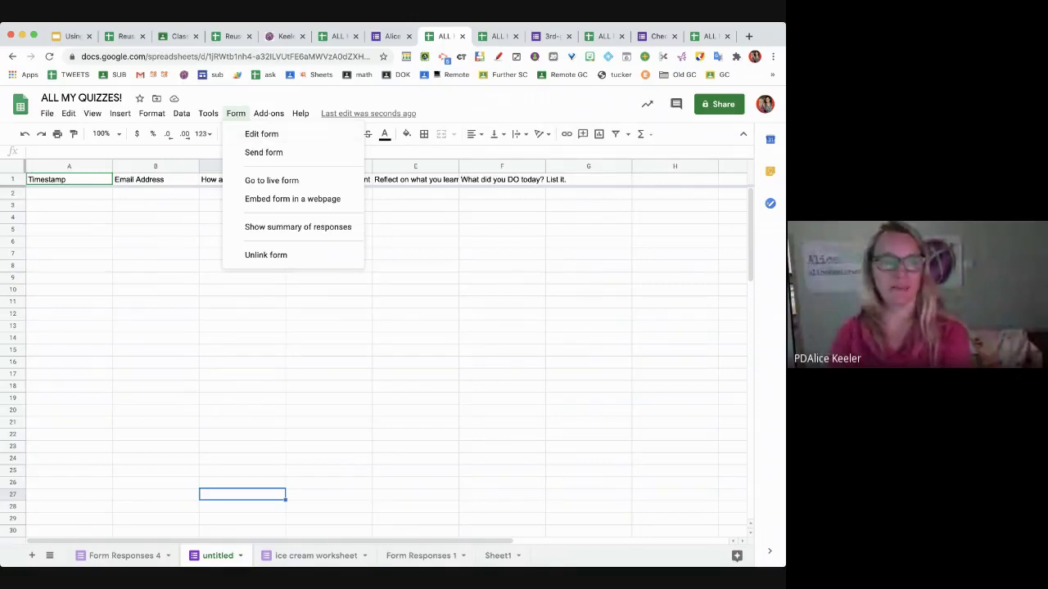
pyautogui.click(330, 555)
pyautogui.click(115, 556)
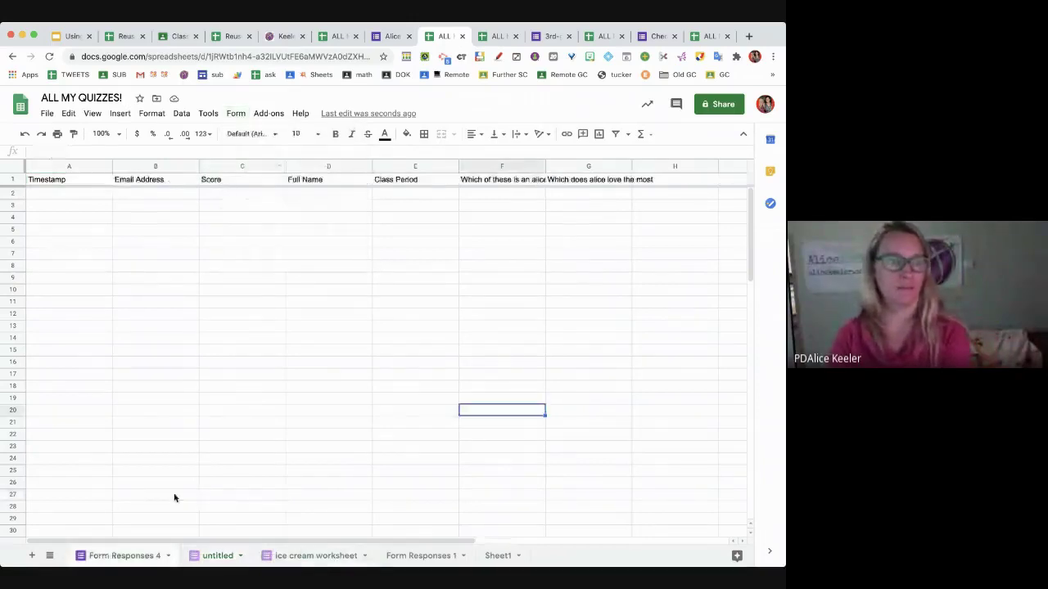
pyautogui.click(214, 556)
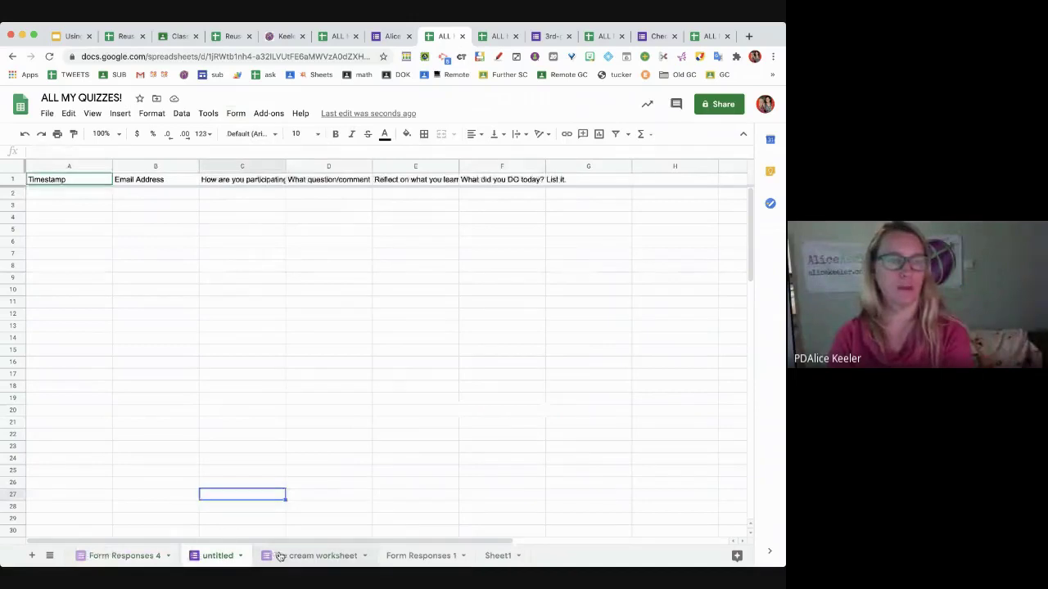
pyautogui.click(279, 556)
pyautogui.click(414, 556)
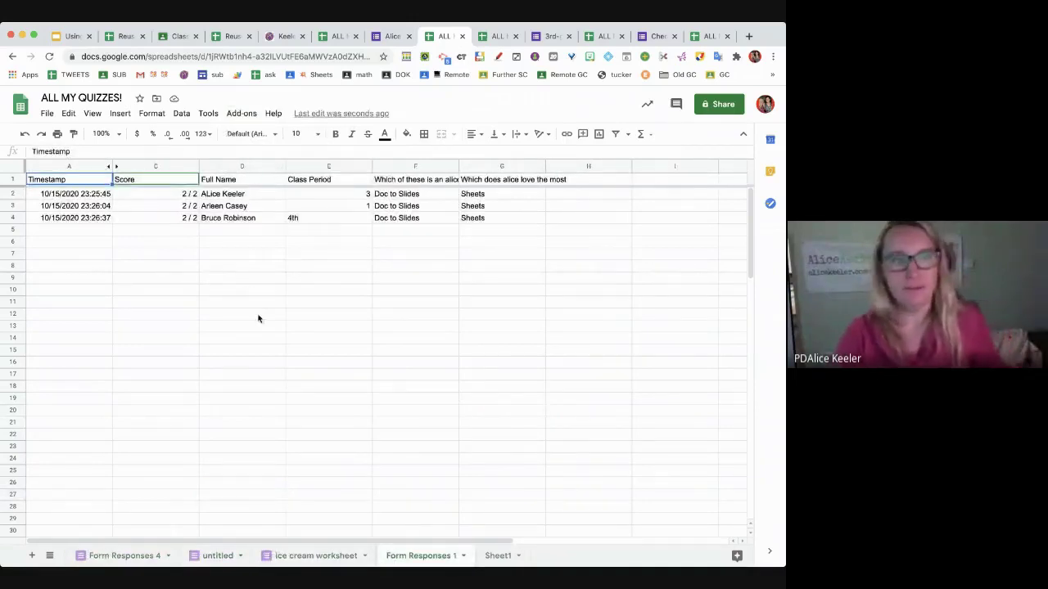
# Show the summary of responses for the form linked to Form Responses 4, and close it again.
pyautogui.click(136, 558)
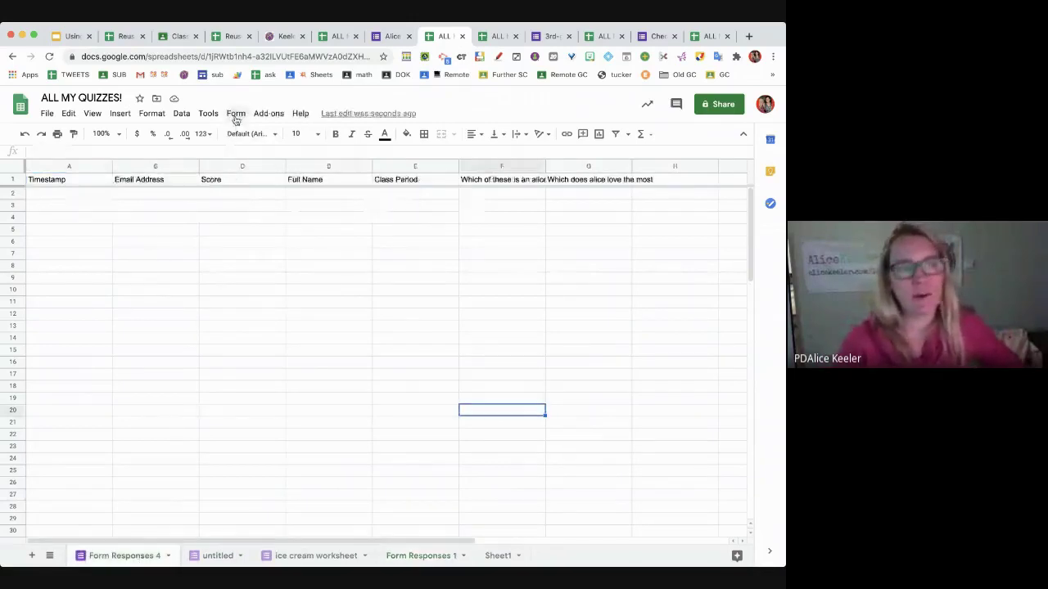
pyautogui.click(235, 114)
pyautogui.click(265, 230)
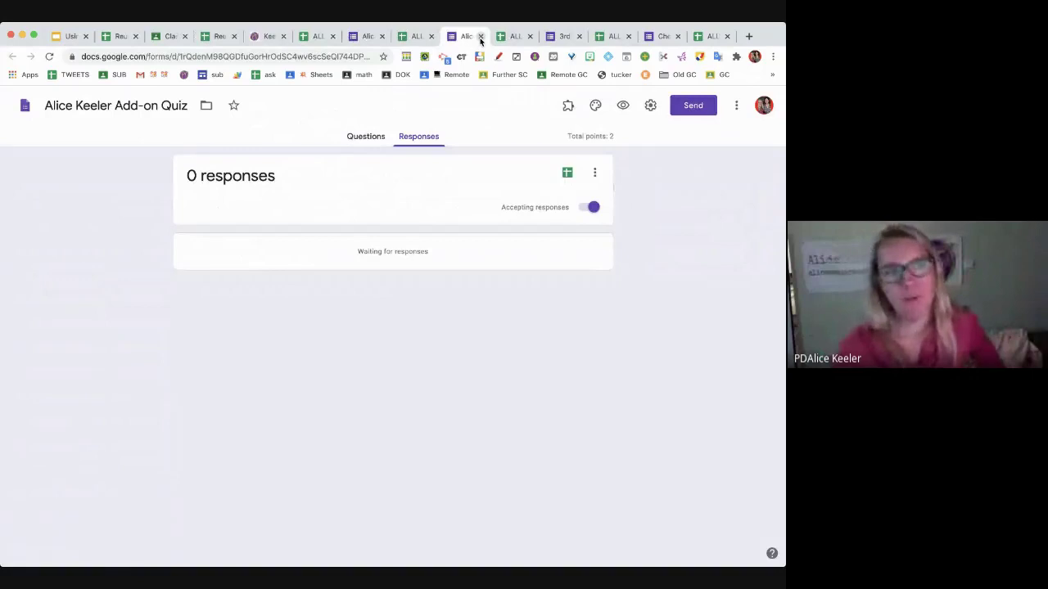
pyautogui.click(480, 37)
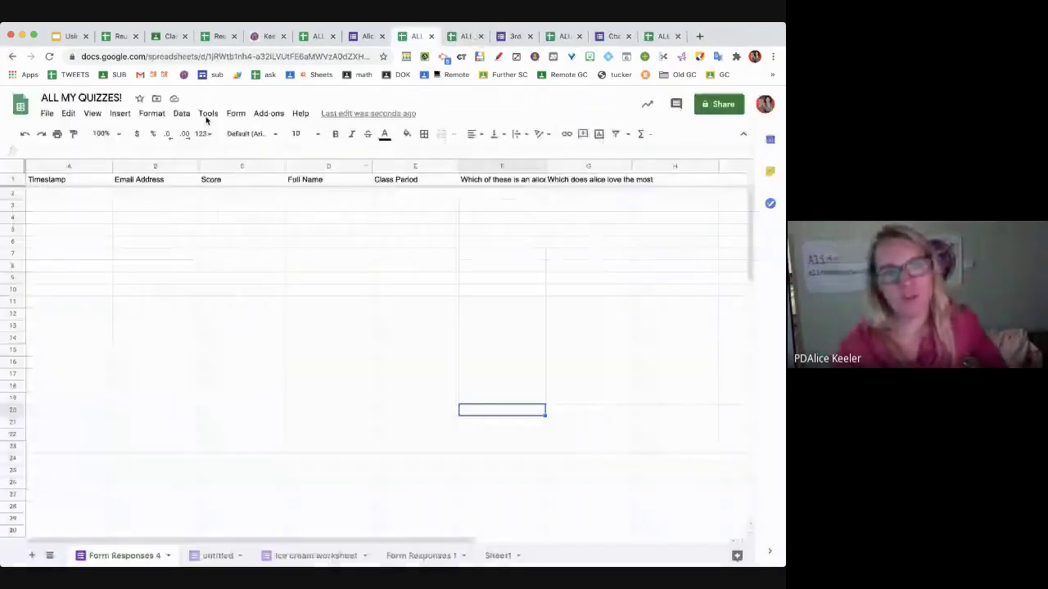
pyautogui.click(235, 113)
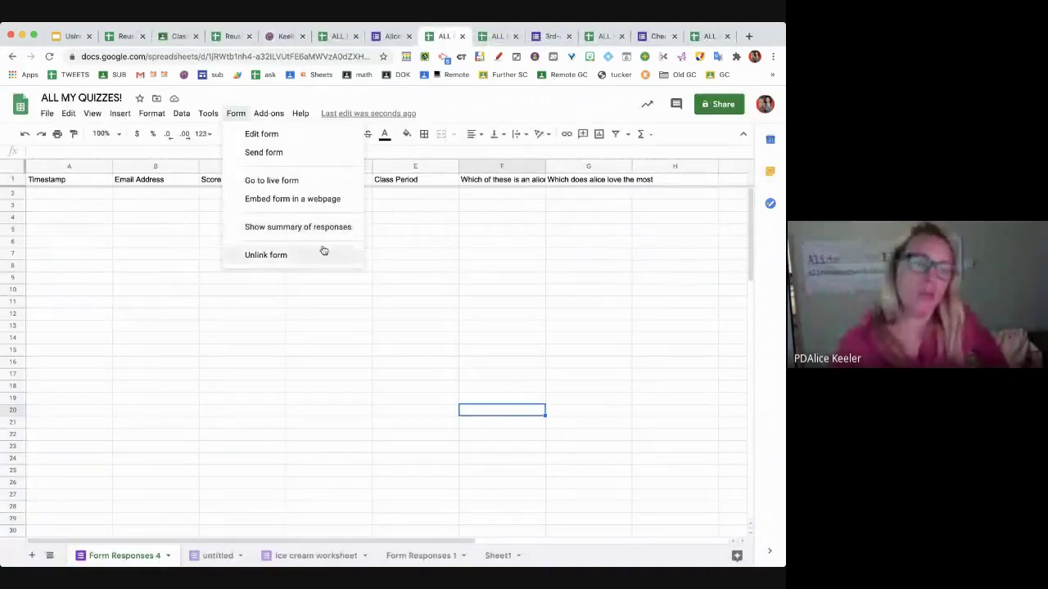
pyautogui.click(211, 556)
pyautogui.click(270, 558)
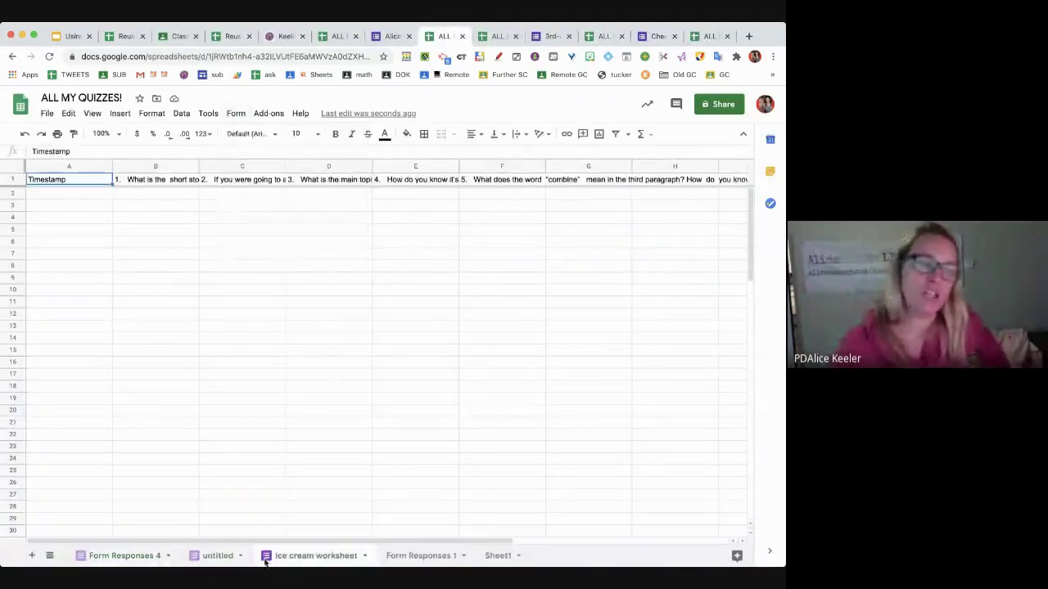
pyautogui.click(208, 557)
pyautogui.click(123, 557)
pyautogui.click(211, 557)
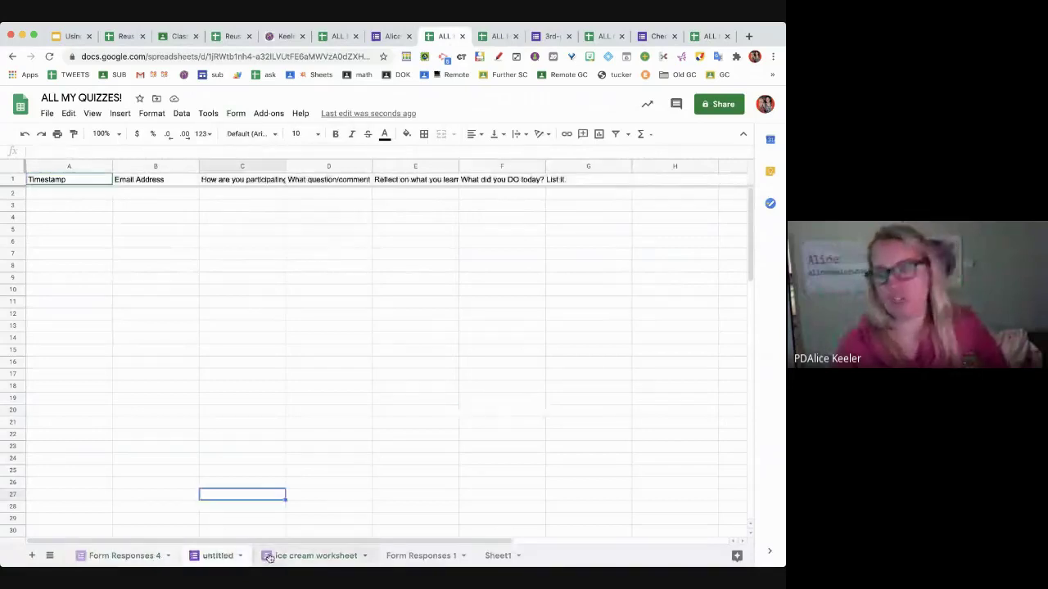
pyautogui.click(290, 558)
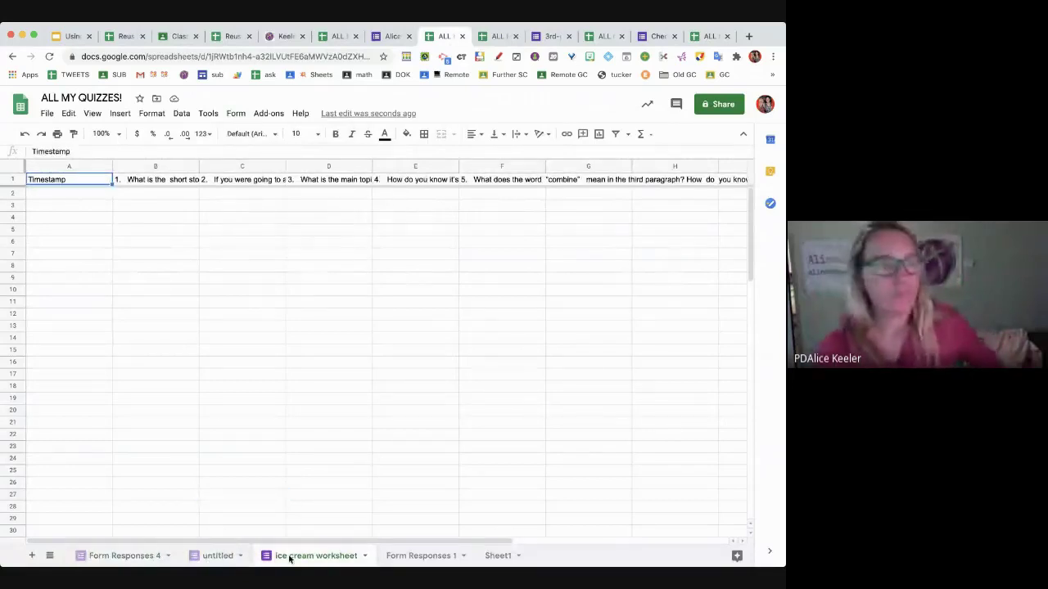